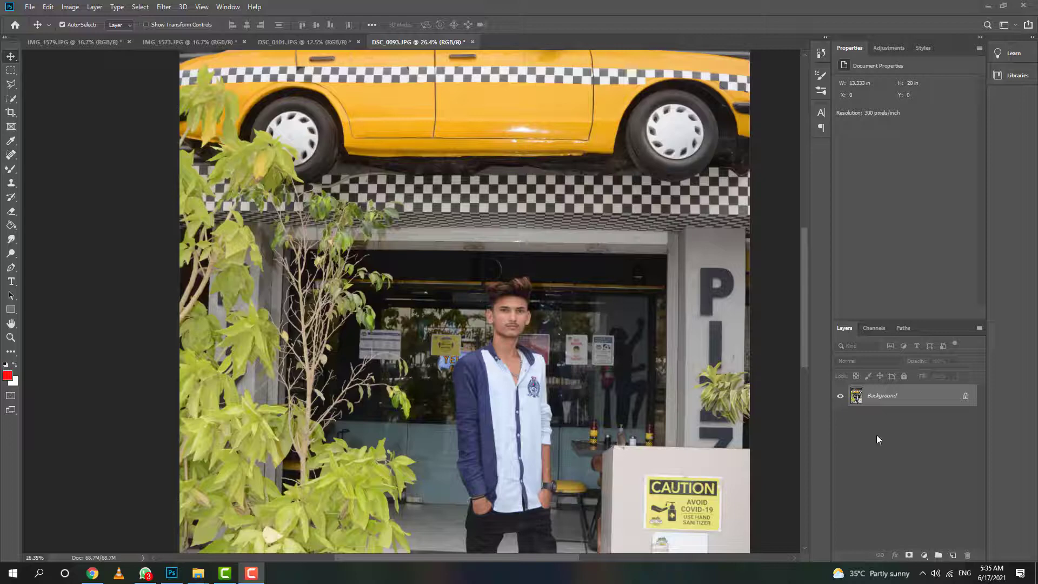
- Duplicate the Background layer and lower the highlights in Camera Raw
left_click_drag(938, 405, 953, 555)
scroll(362, 211, "down", 2)
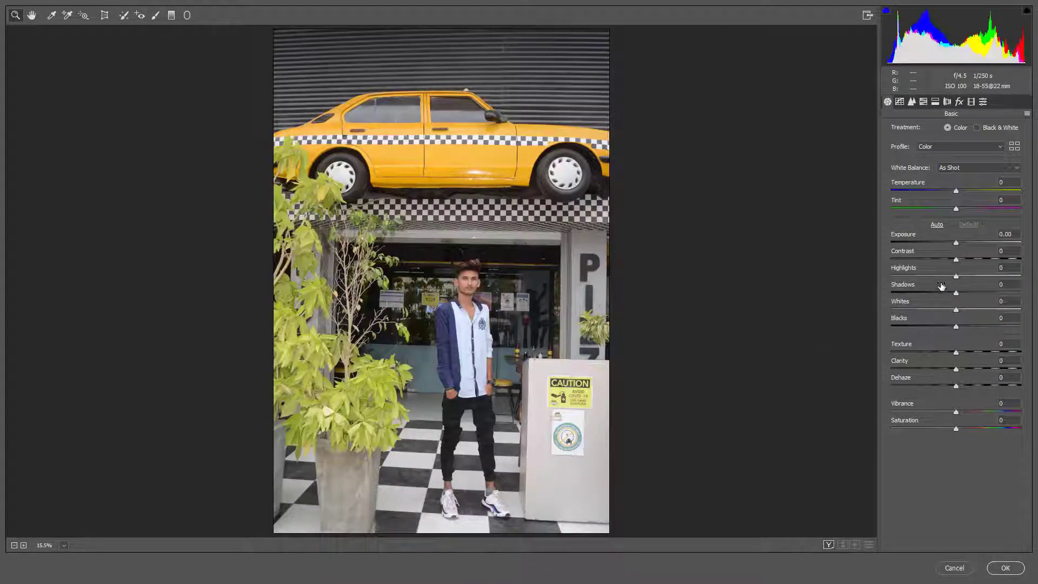
left_click_drag(909, 285, 899, 282)
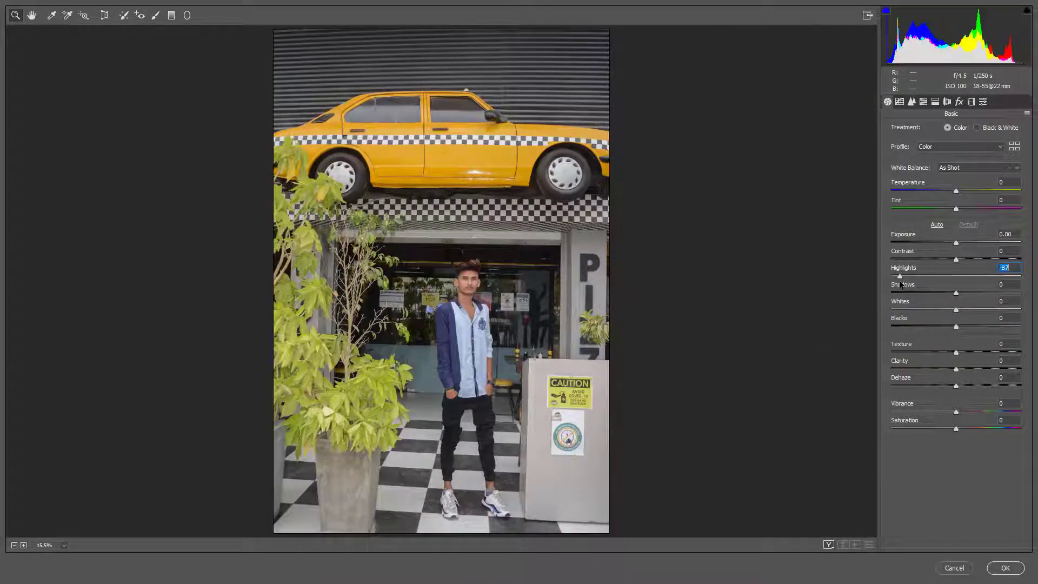
- Set tone curve Lights +13, Darks +34, Shadows -37 and saturation Greens +100, Yellows +48, Reds +46, then apply
left_click(899, 102)
mouse_move(981, 339)
left_mouse_down()
mouse_move(964, 321)
mouse_move(924, 350)
left_mouse_up()
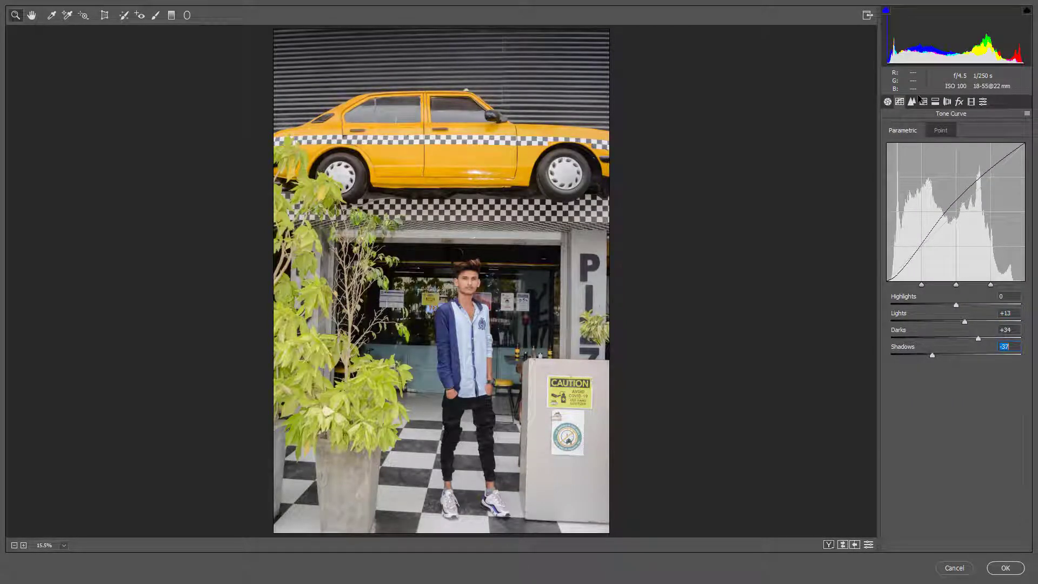
left_click(923, 102)
left_click(930, 135)
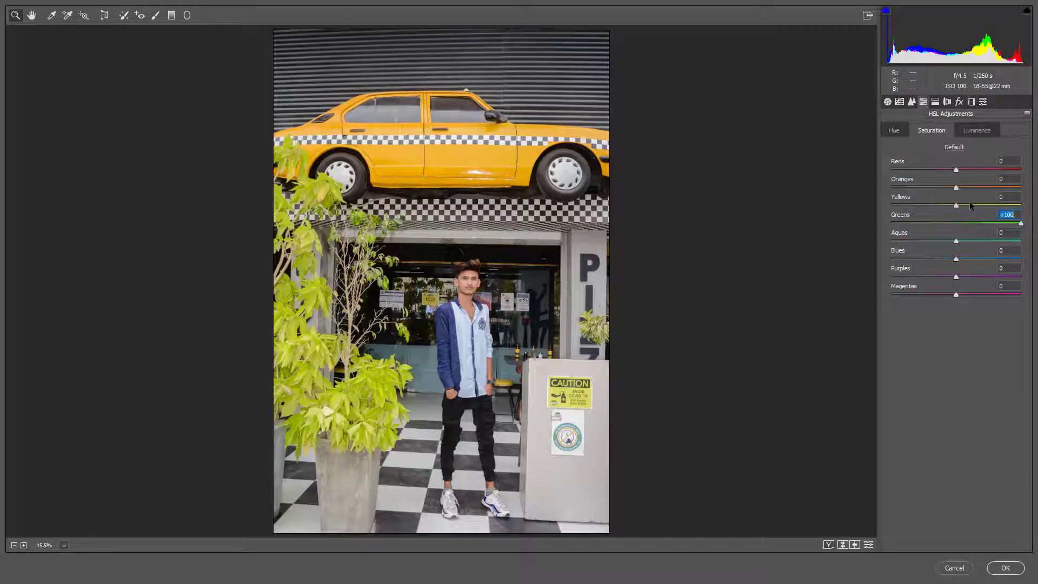
mouse_move(970, 205)
left_mouse_down()
mouse_move(892, 205)
mouse_move(952, 205)
left_mouse_up()
left_click(970, 103)
left_click(998, 569)
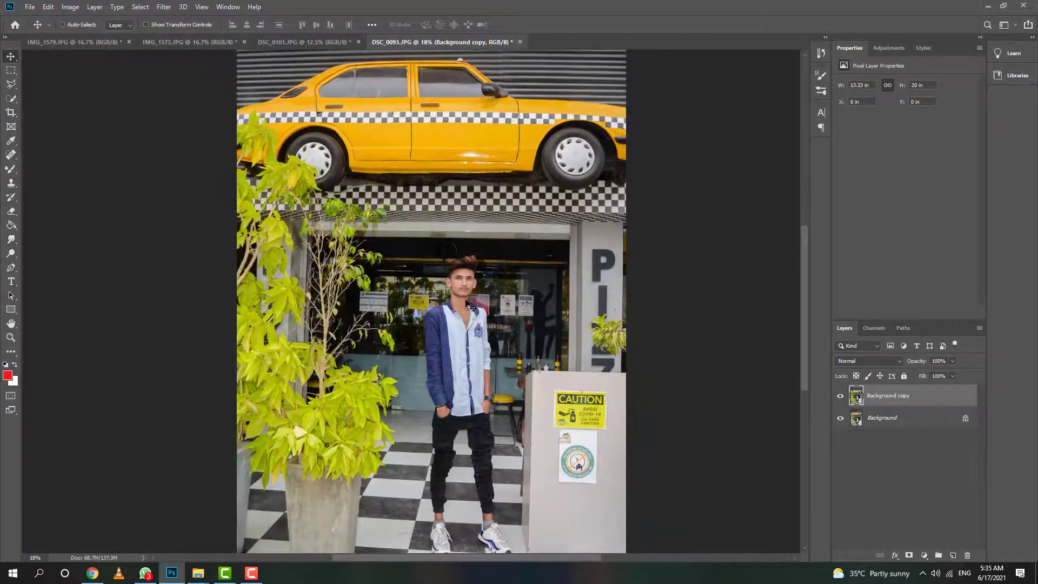
- Switch to the Mixer Brush and blend the skin on the left cheek
scroll(464, 277, "up", 3)
scroll(463, 277, "up", 3)
scroll(457, 284, "up", 3)
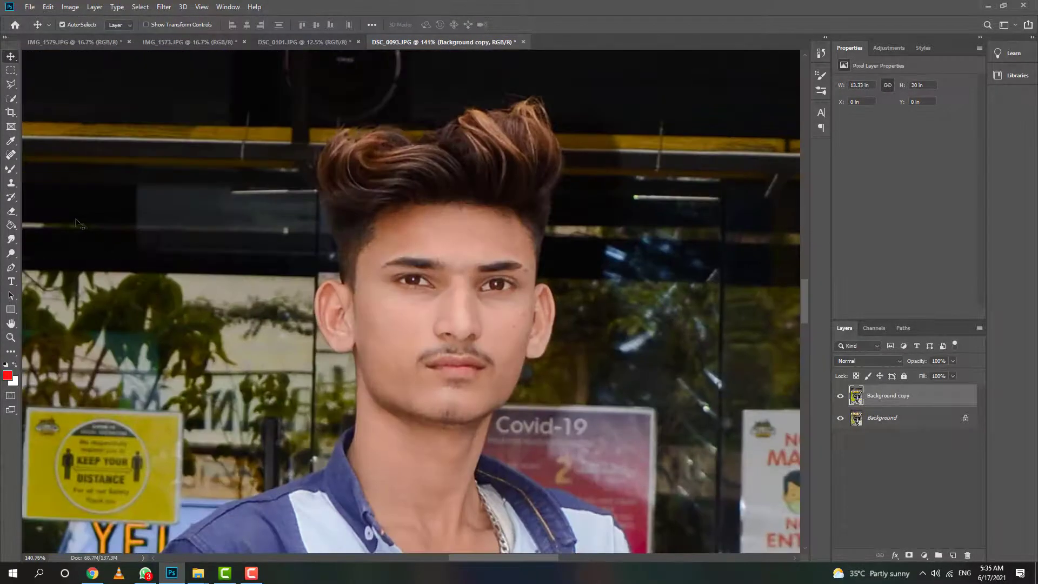
right_click(9, 171)
left_click(59, 207)
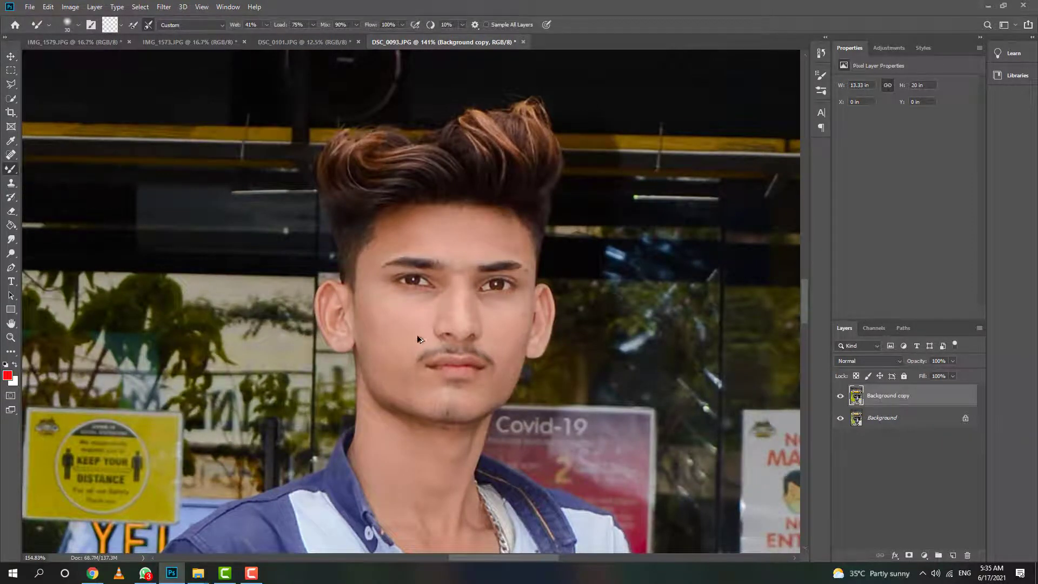
scroll(421, 340, "up", 2)
mouse_move(402, 311)
left_mouse_down()
mouse_move(417, 295)
mouse_move(387, 283)
mouse_move(424, 289)
mouse_move(366, 277)
mouse_move(355, 255)
mouse_move(375, 387)
mouse_move(456, 430)
mouse_move(440, 401)
mouse_move(493, 421)
mouse_move(468, 438)
left_mouse_up()
- Resize the brush and smooth the skin along the nose bridge and forehead
key("]")
key("[")
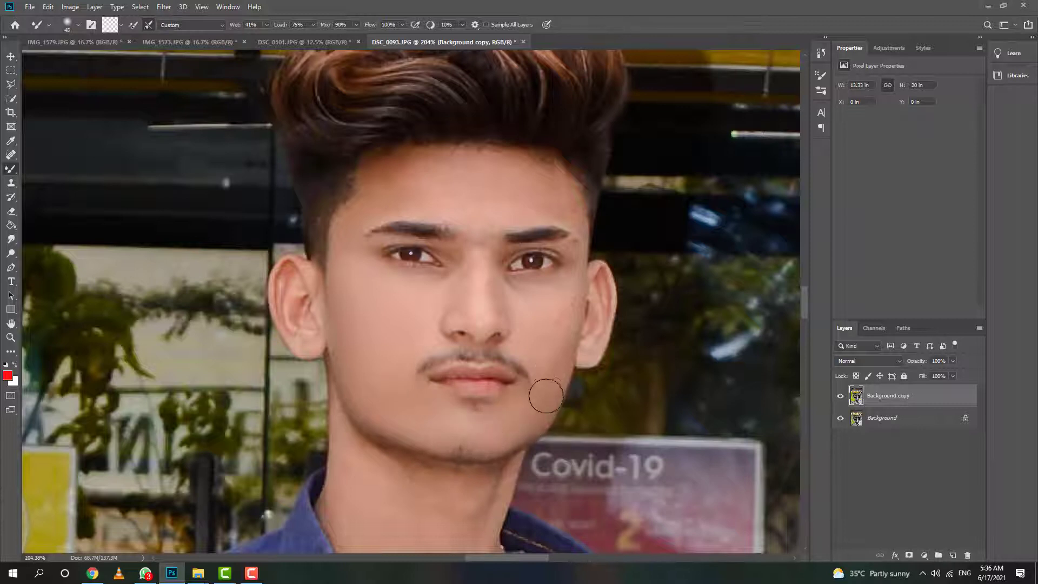
key("[")
key("[")
key("[")
key("[")
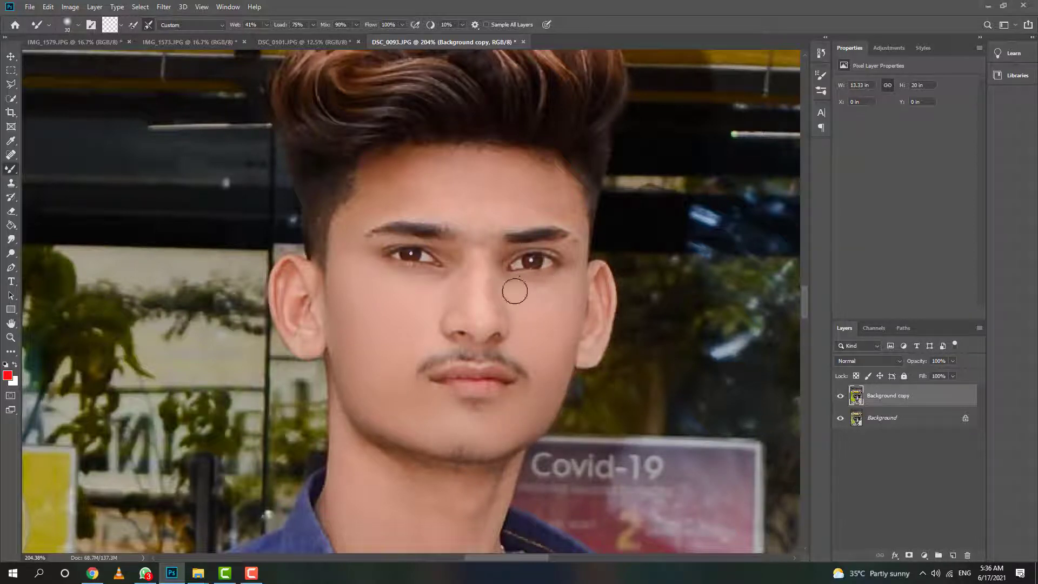
mouse_move(484, 306)
left_mouse_down()
mouse_move(475, 266)
mouse_move(471, 304)
left_mouse_up()
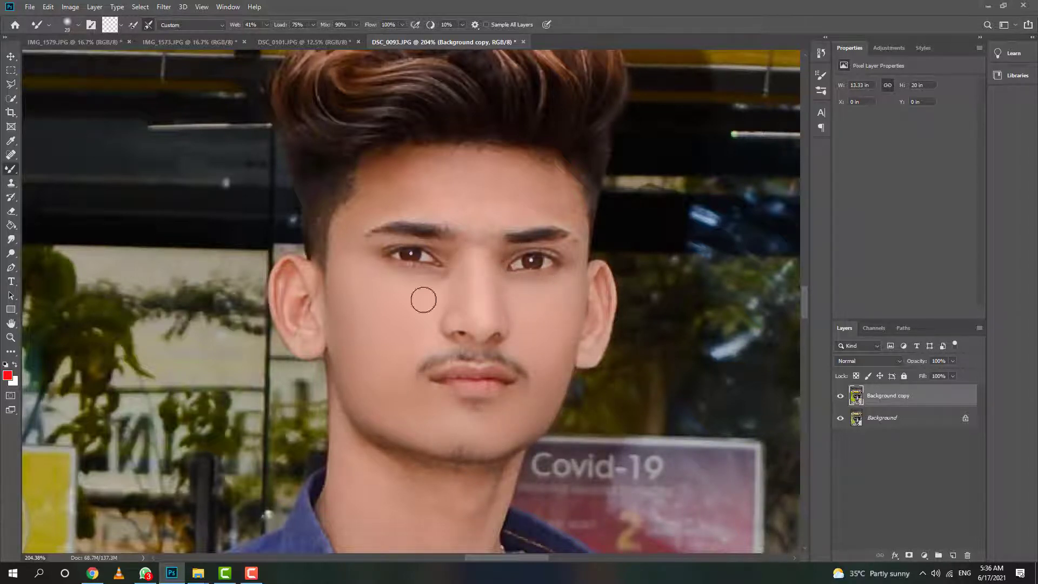
key("]")
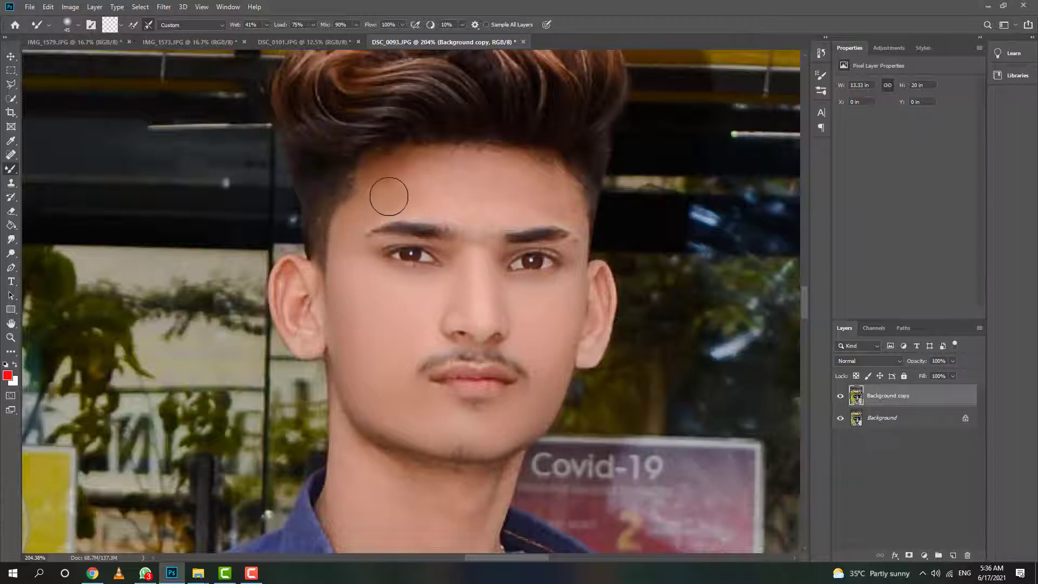
key("]")
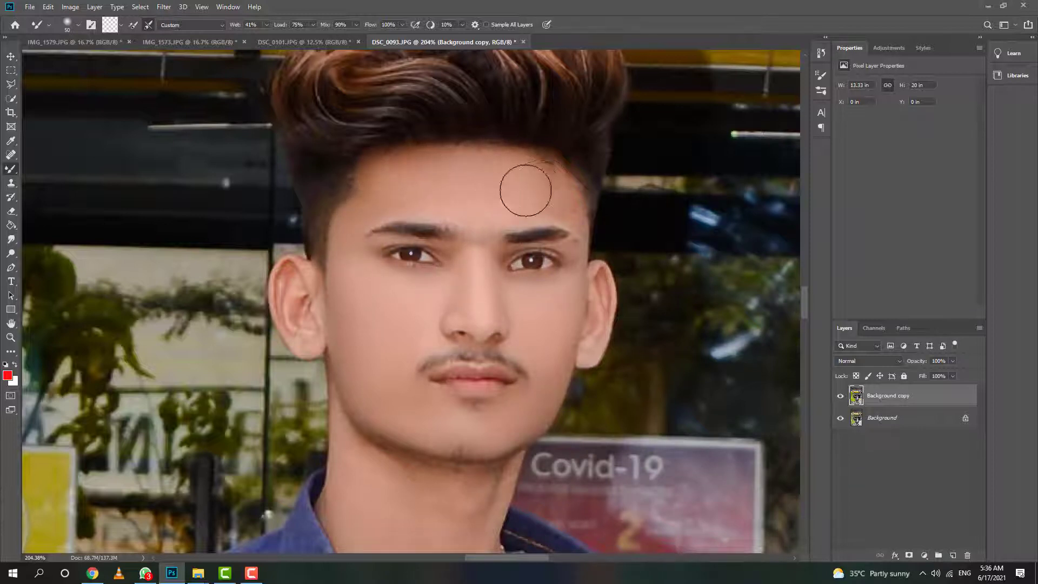
key("[")
key("[")
key("[")
key("[")
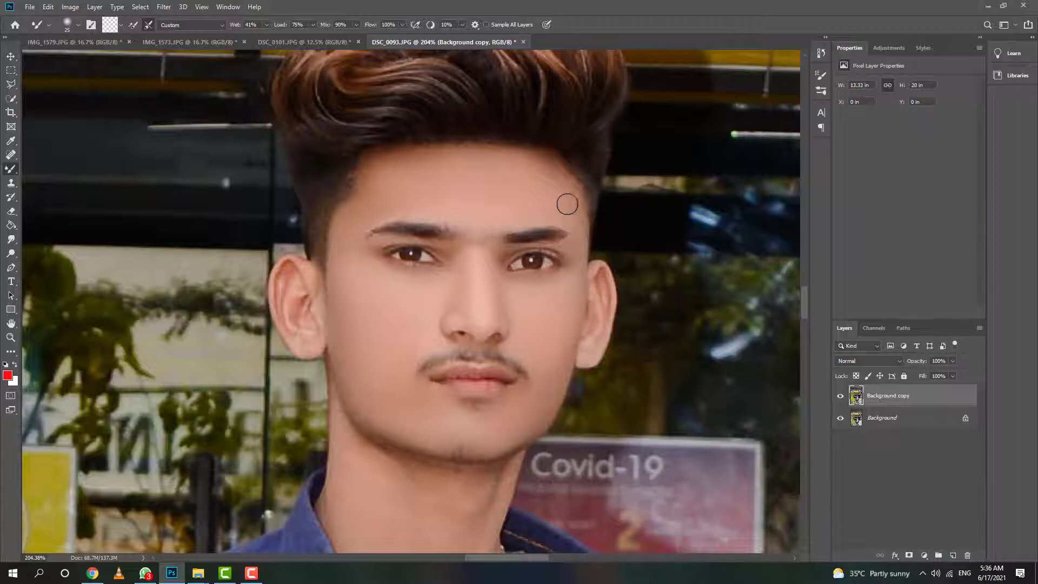
- Blend the neck shading and jaw area, resizing the brush as needed
key("bracketright")
scroll(407, 173, "down", 2)
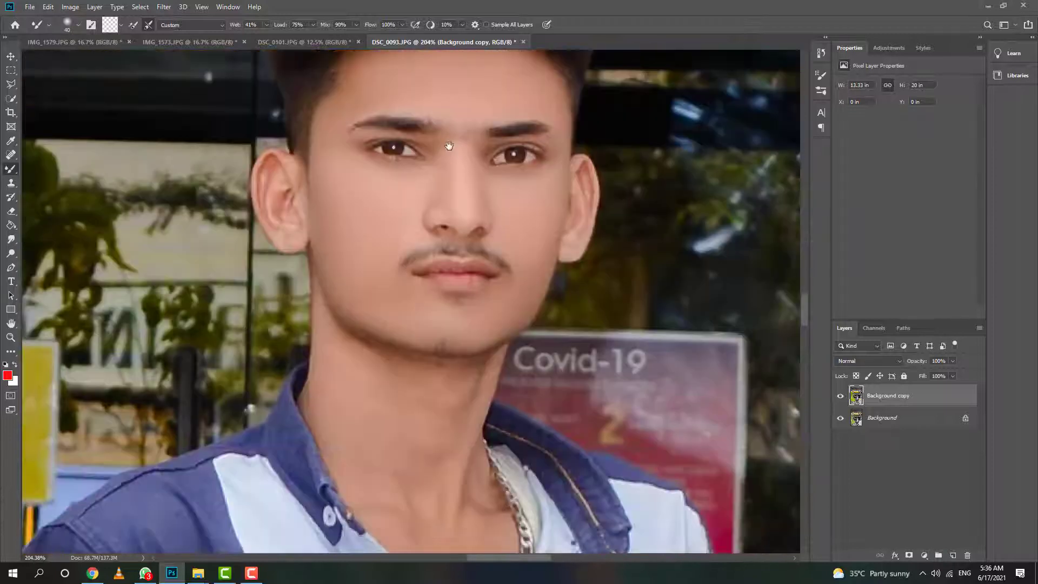
scroll(422, 341, "down", 1)
key("bracketright")
key("bracketright")
mouse_move(410, 320)
left_mouse_down()
mouse_move(377, 325)
mouse_move(408, 398)
mouse_move(349, 322)
mouse_move(363, 417)
left_mouse_up()
key("bracketleft")
key("bracketleft")
key("bracketleft")
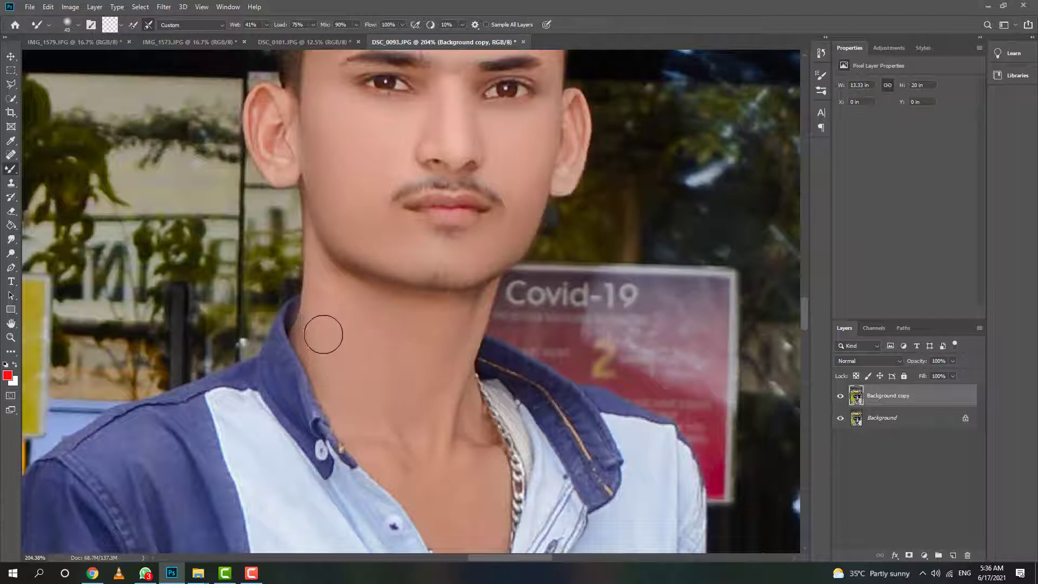
scroll(317, 319, "up", 1)
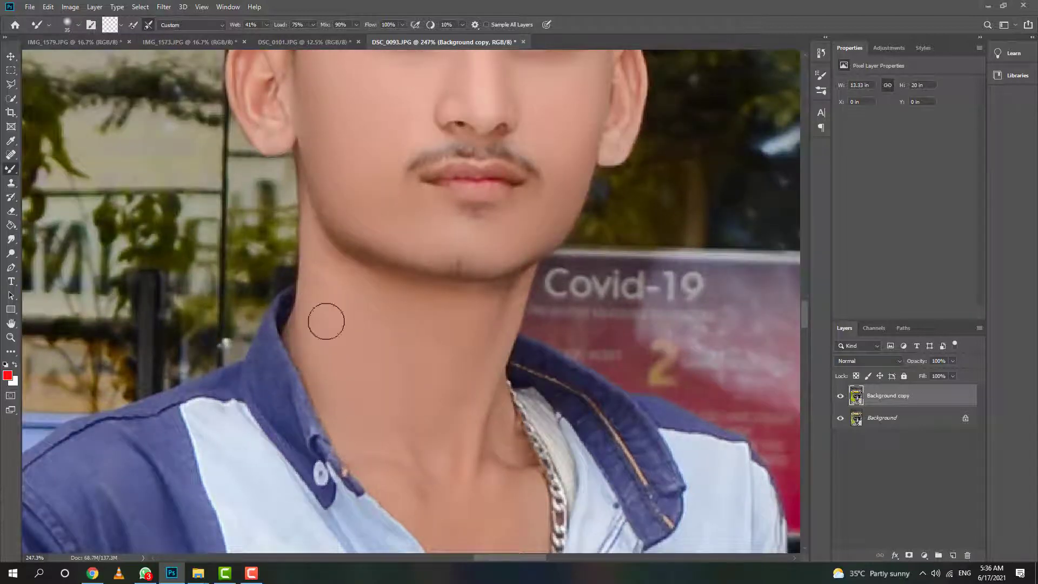
key("bracketleft")
key("bracketright")
key("bracketright")
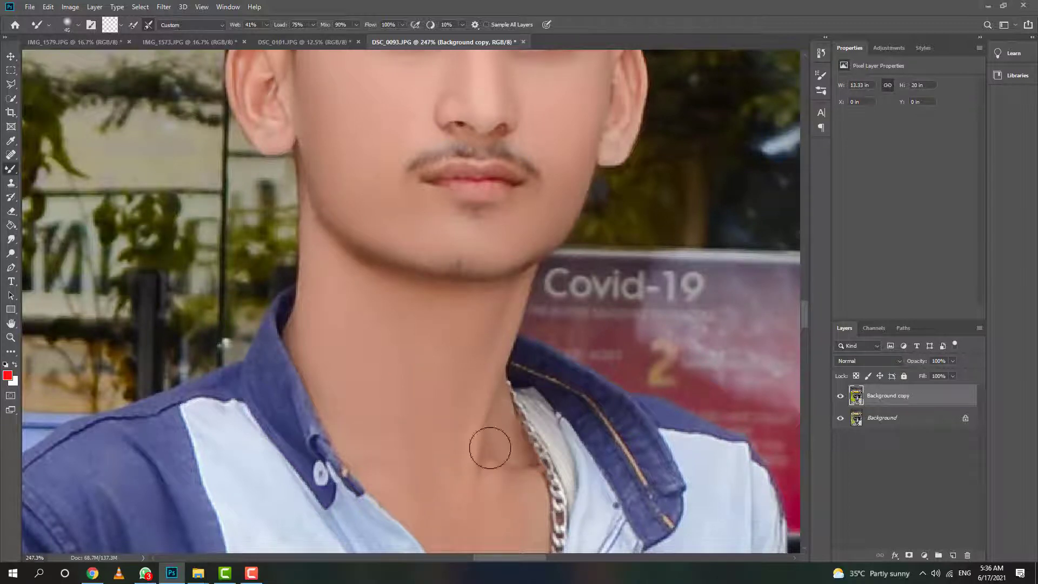
scroll(476, 422, "down", 4)
key("bracketleft")
key("bracketleft")
key("bracketleft")
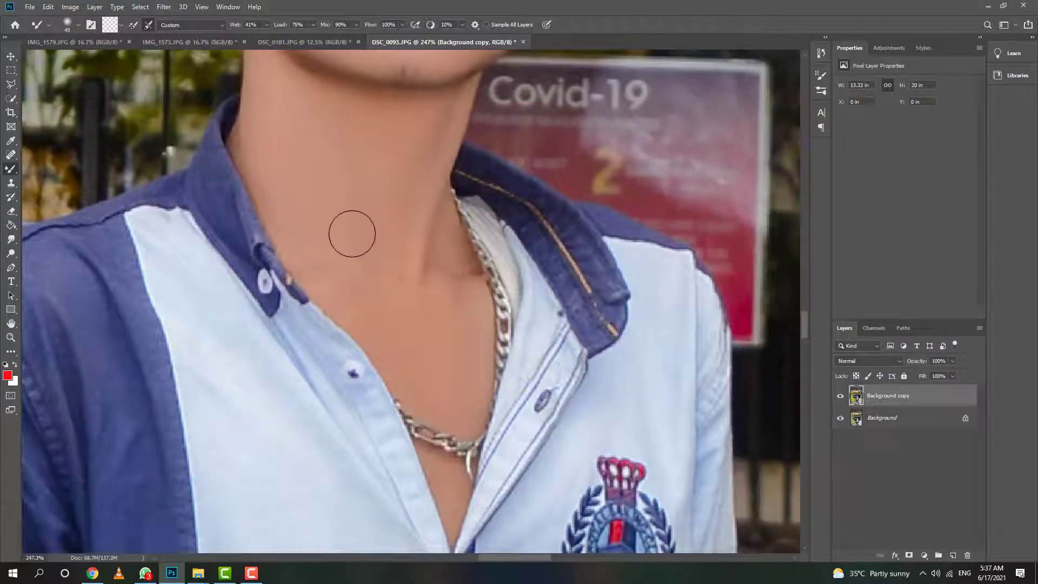
scroll(307, 237, "up", 6)
key("bracketleft")
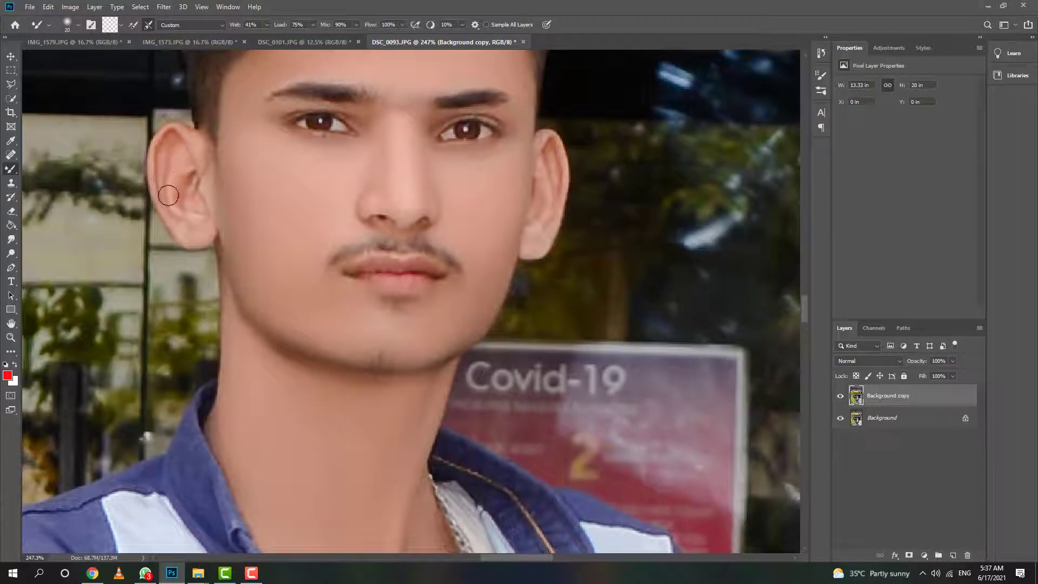
- Smooth the skin of both hands and the forearm with a larger brush
scroll(365, 248, "down", 5)
scroll(324, 367, "up", 3)
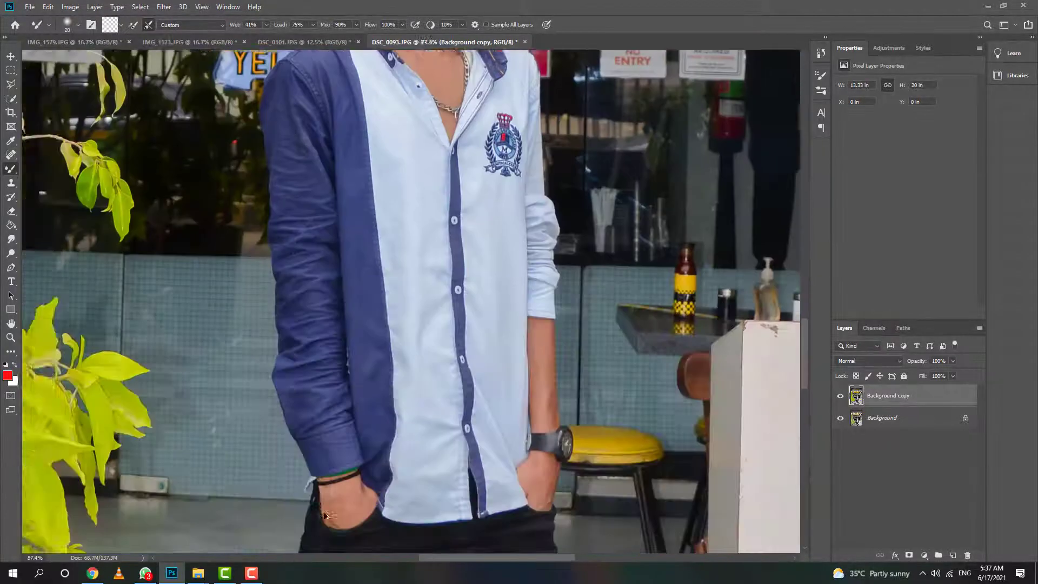
scroll(318, 371, "up", 2)
scroll(318, 370, "up", 1)
key("bracketright")
key("bracketright")
key("bracketright")
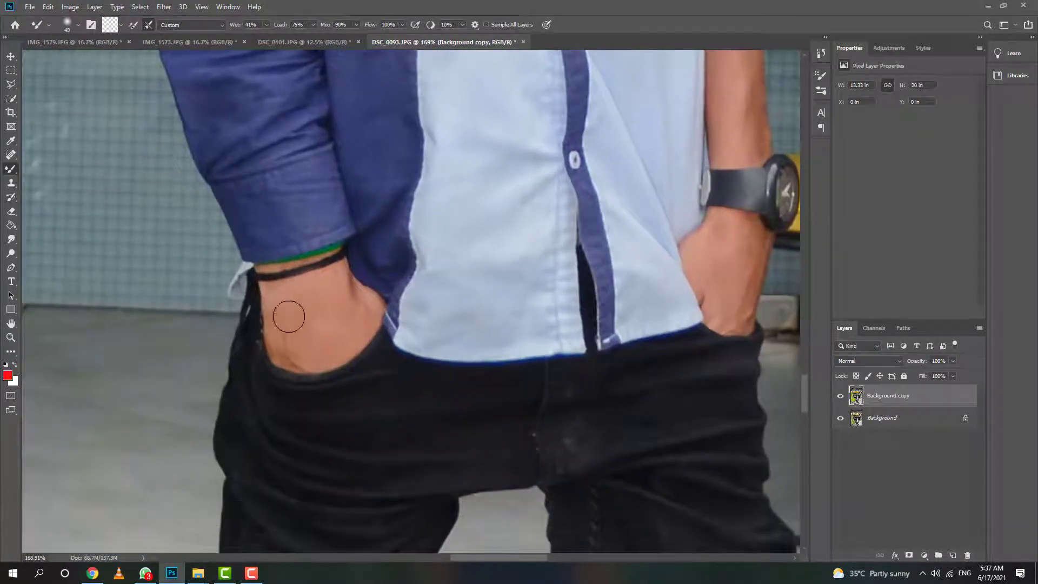
mouse_move(289, 317)
left_mouse_down()
mouse_move(290, 352)
mouse_move(343, 329)
mouse_move(336, 317)
left_mouse_up()
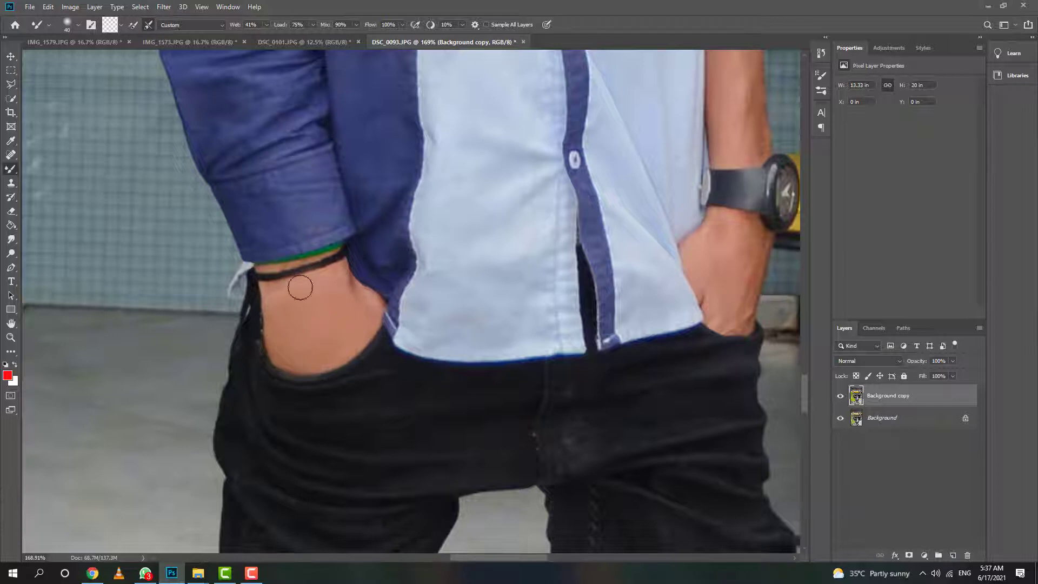
scroll(324, 351, "right", 6)
scroll(367, 379, "up", 3)
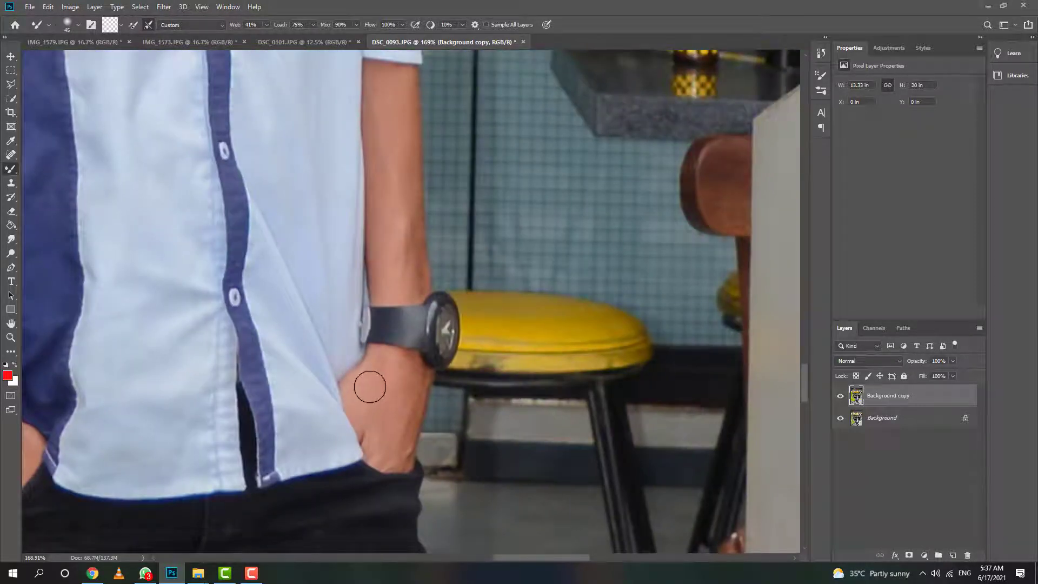
key("bracketright")
key("bracketright")
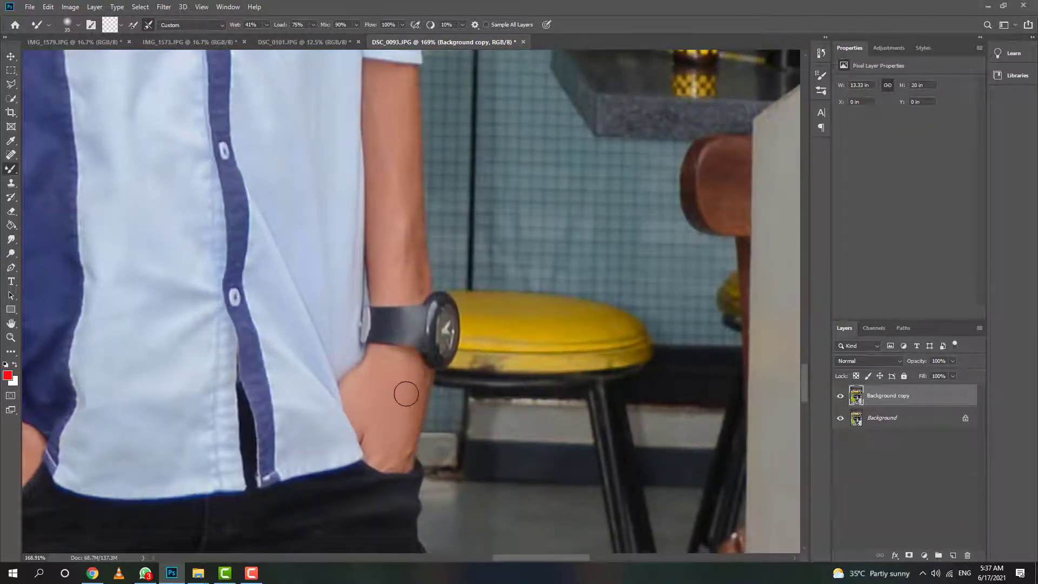
left_click_drag(403, 453, 381, 450)
left_click_drag(398, 307, 398, 404)
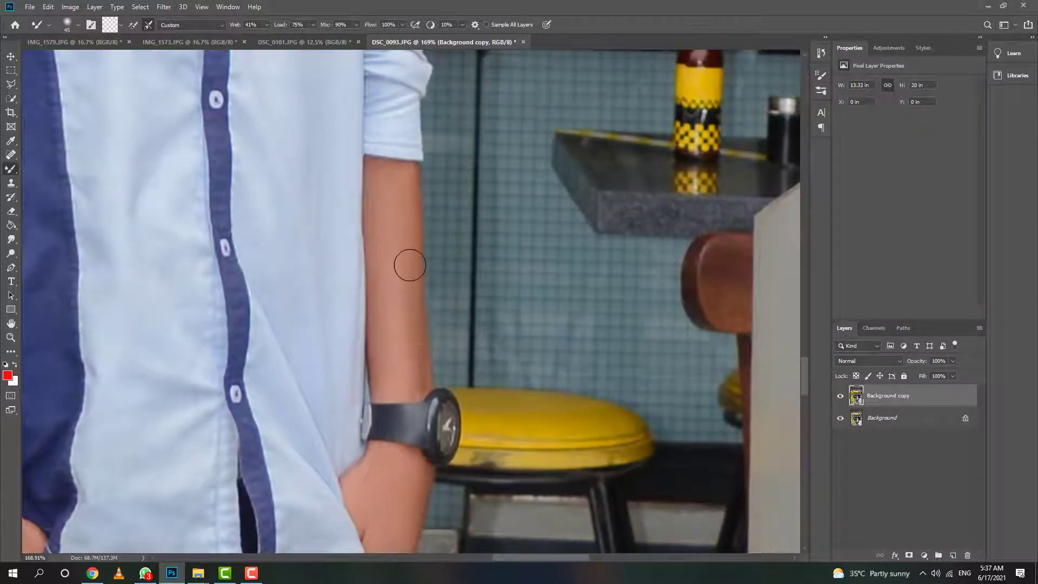
- Blend away the dark lines on both ankles with a smaller brush
key("bracketleft")
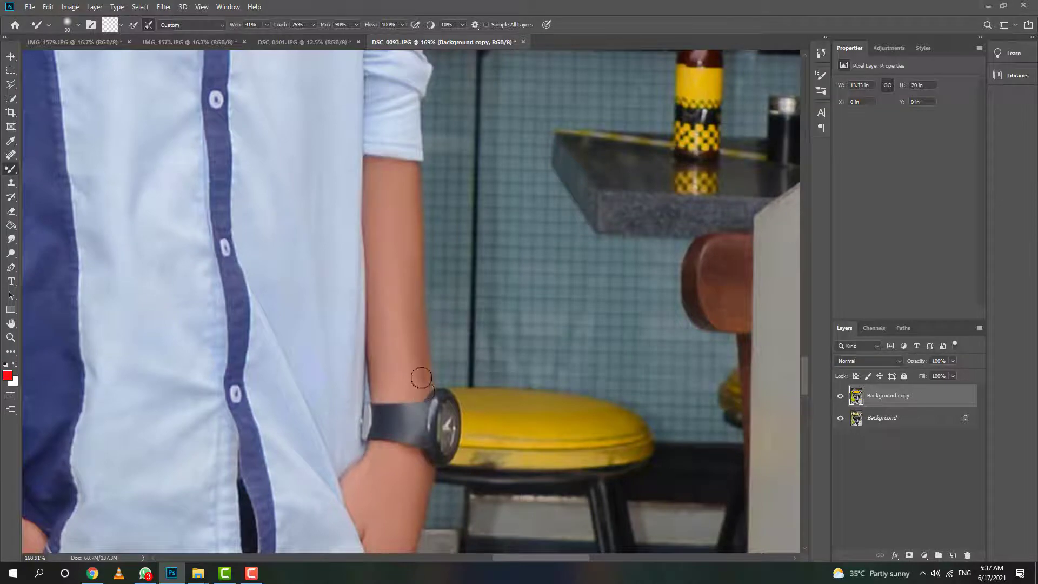
scroll(421, 262, "down", 5)
scroll(302, 410, "up", 3)
scroll(297, 400, "up", 2)
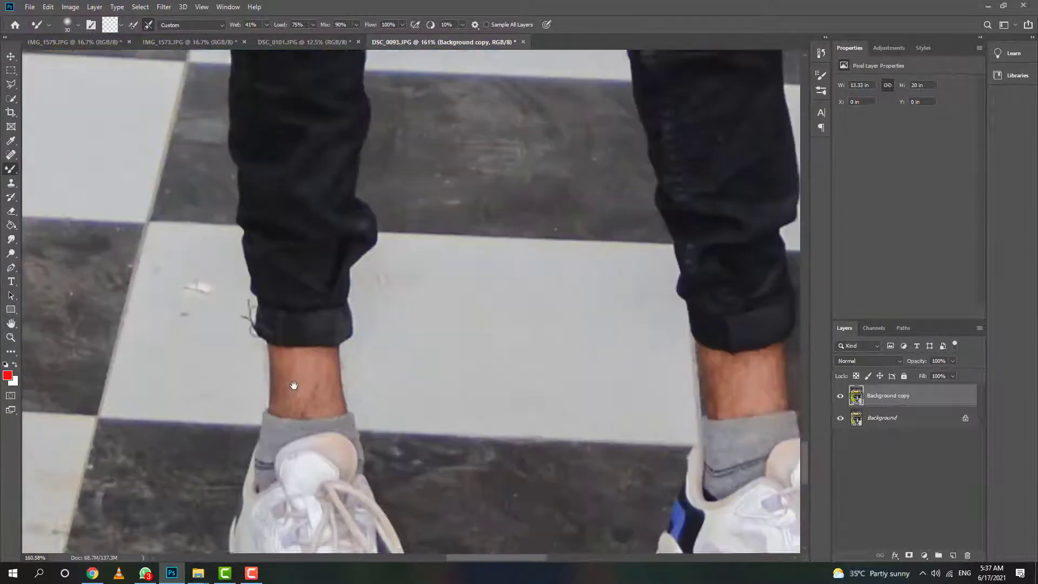
scroll(294, 383, "up", 1)
mouse_move(316, 330)
left_mouse_down()
mouse_move(324, 359)
mouse_move(306, 327)
mouse_move(280, 360)
left_mouse_up()
key("bracketleft")
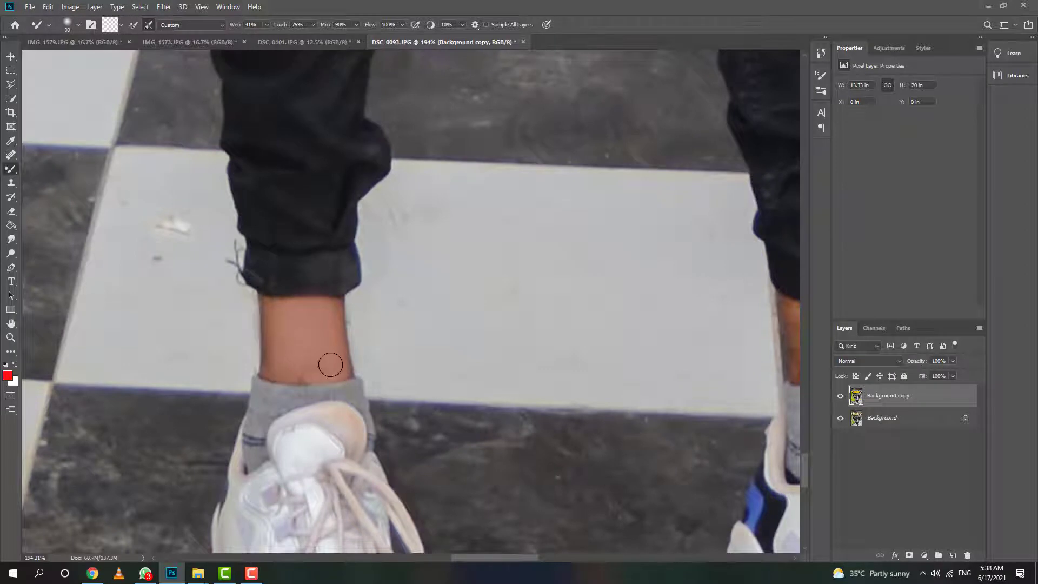
scroll(346, 346, "right", 7)
scroll(335, 400, "right", 3)
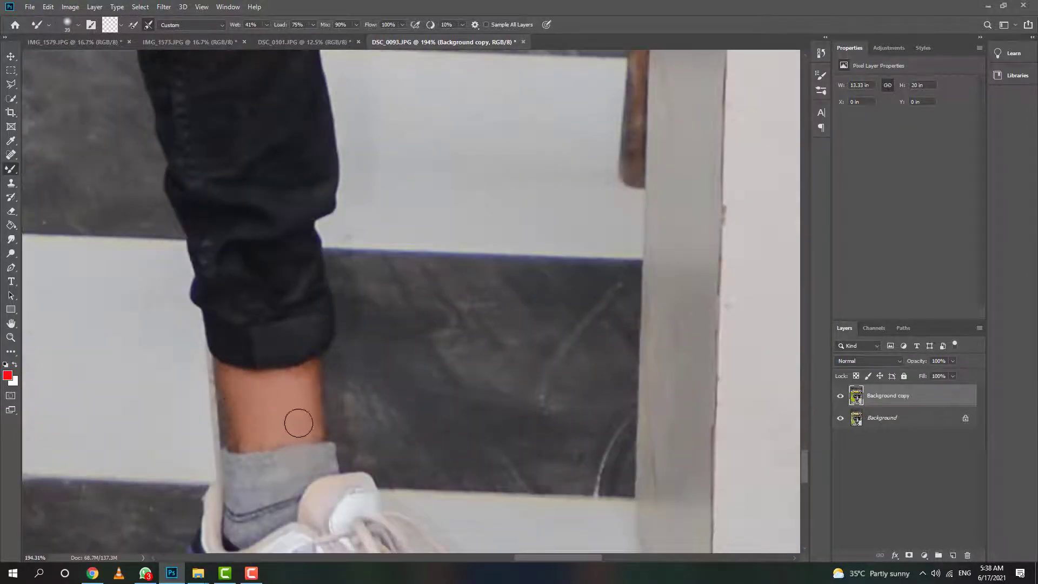
left_click_drag(298, 422, 318, 365)
key("bracketleft")
scroll(254, 443, "down", 5)
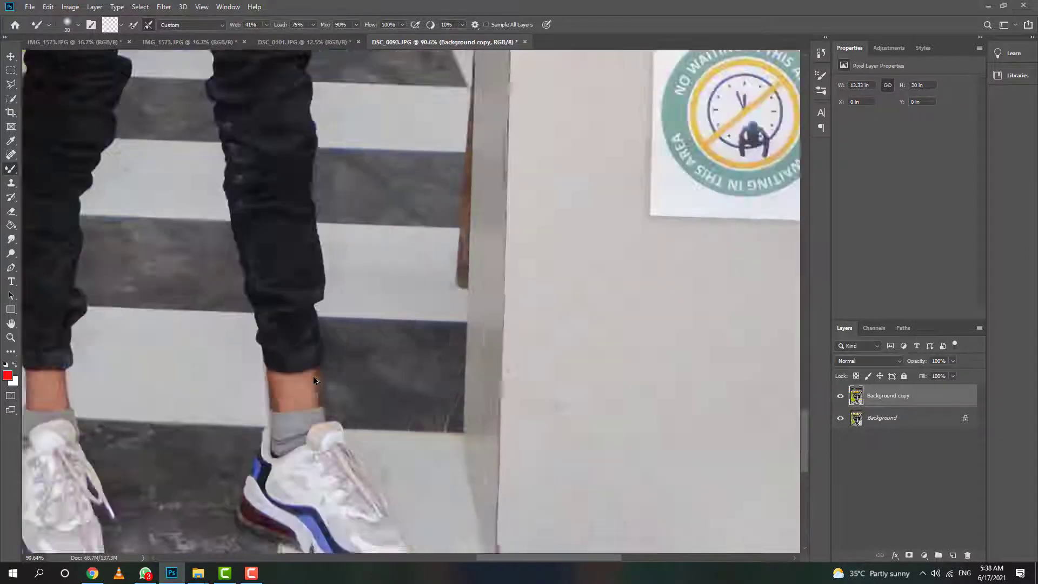
scroll(278, 290, "down", 4)
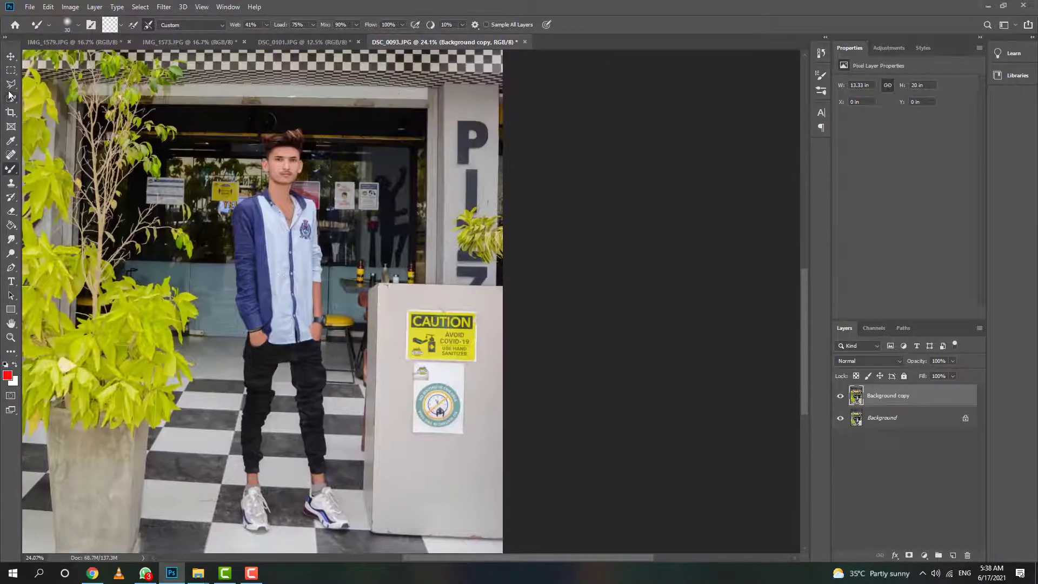
- Quick-select the hair and forehead, copy them to Layer 1, and open Liquify
left_click(11, 97)
scroll(260, 135, "up", 3)
scroll(260, 136, "up", 3)
mouse_move(372, 142)
left_mouse_down()
mouse_move(335, 184)
mouse_move(267, 176)
left_mouse_up()
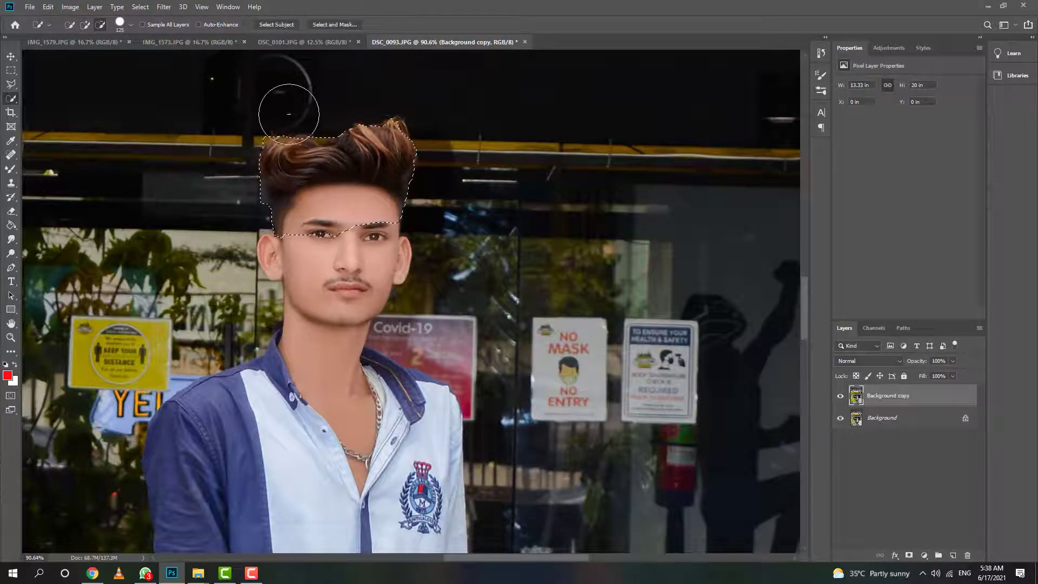
left_click_drag(288, 114, 356, 232)
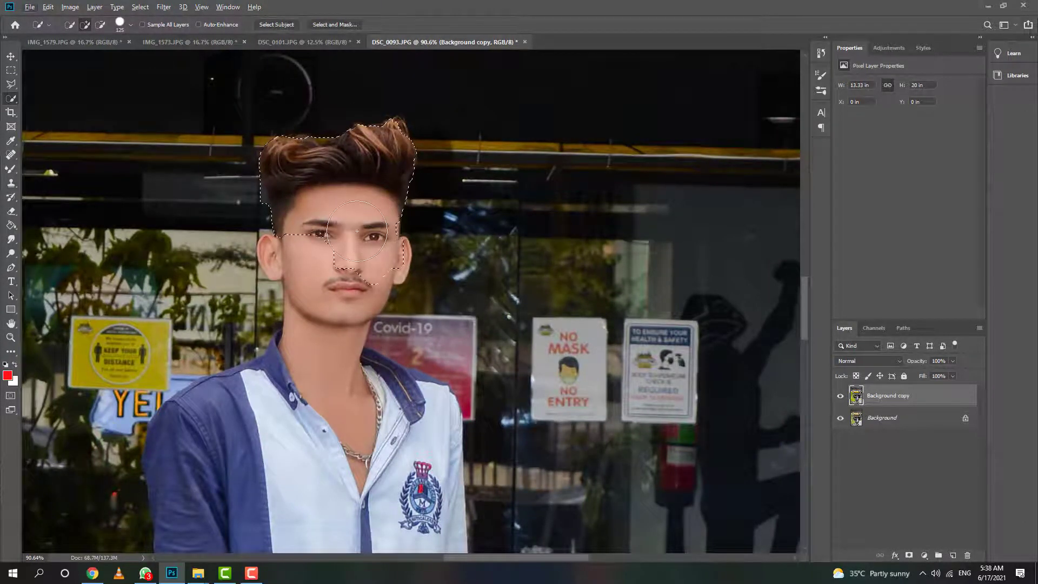
key("ctrl+j")
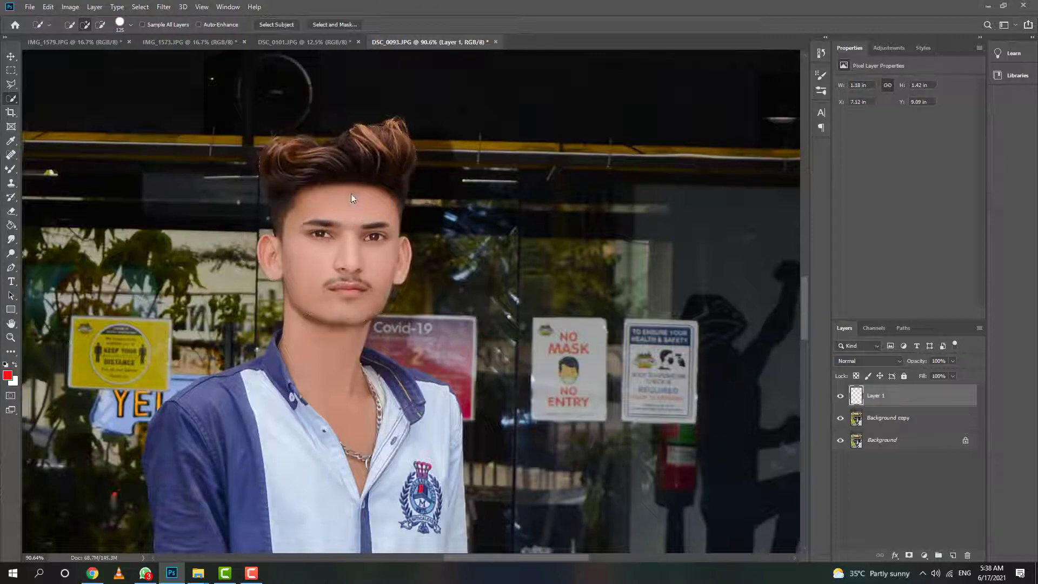
key("shift+ctrl+x")
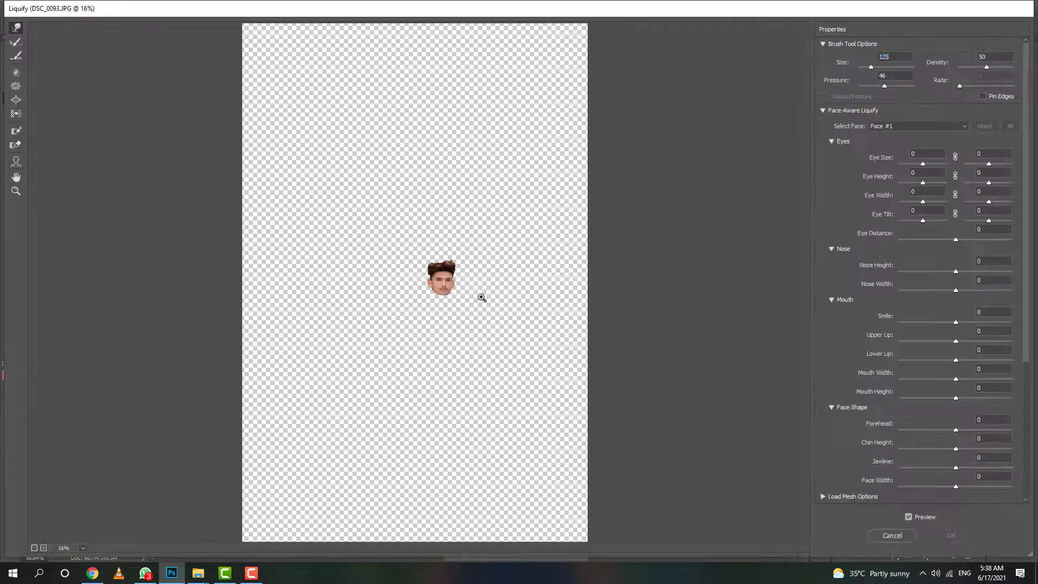
- Zoom in and push the top and left side of the hair upward
left_click(458, 186)
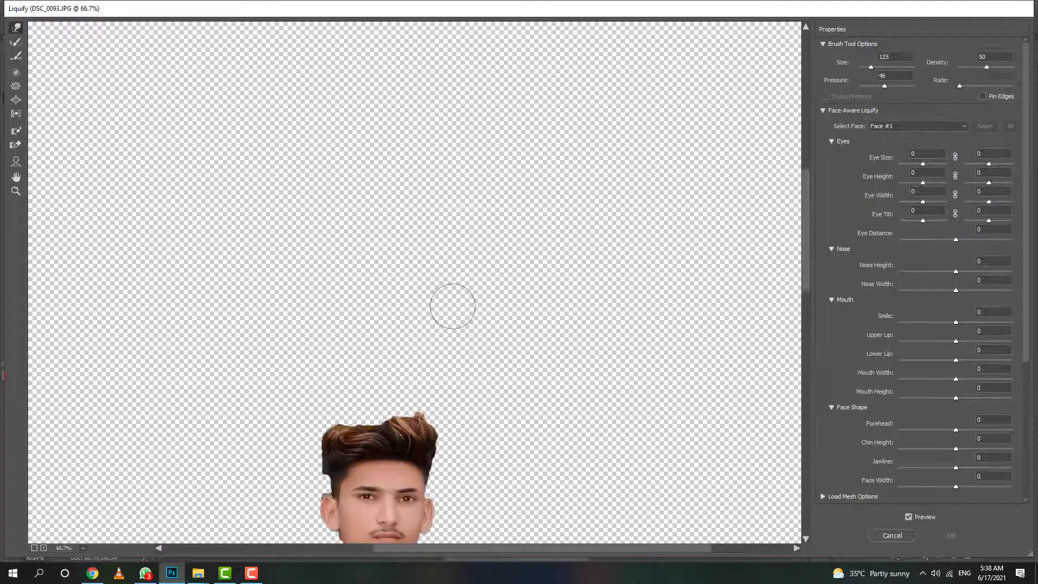
scroll(427, 303, "down", 3)
scroll(412, 267, "up", 1)
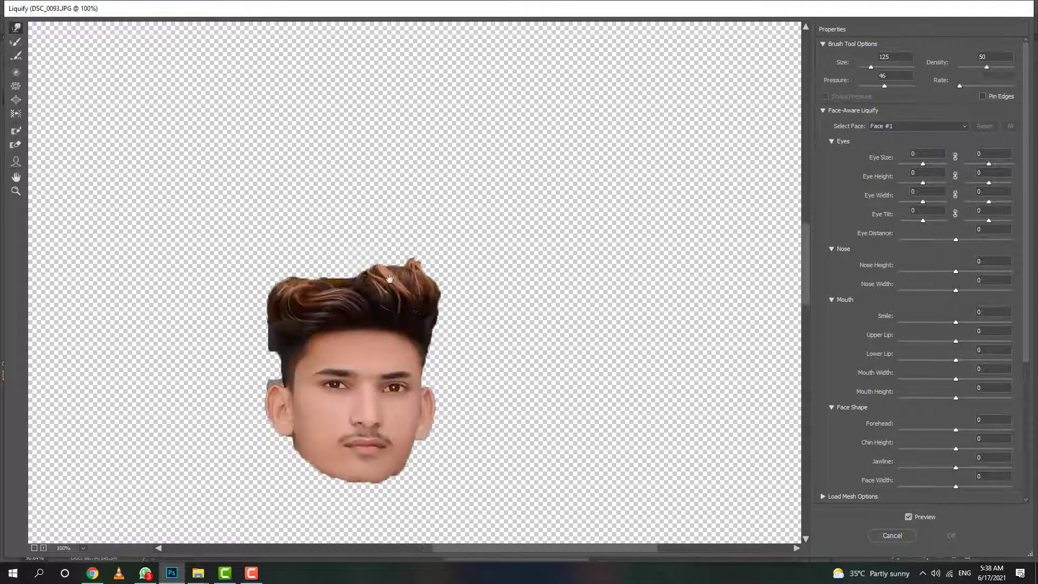
key("bracketright")
key("bracketright")
key("bracketright")
mouse_move(427, 227)
left_mouse_down()
mouse_move(368, 240)
mouse_move(303, 232)
left_mouse_up()
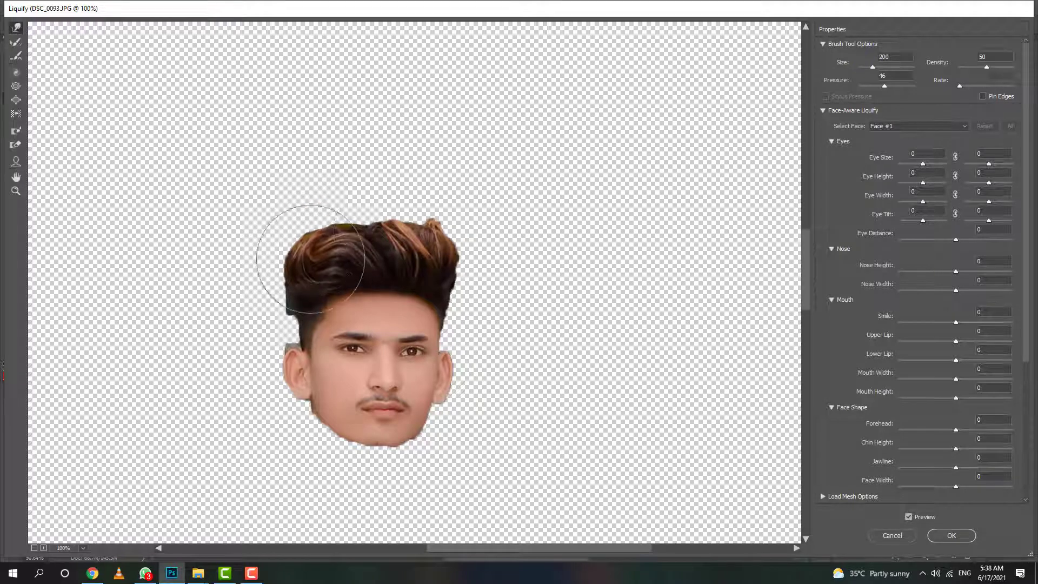
key("bracketright")
key("bracketright")
mouse_move(394, 224)
left_mouse_down()
mouse_move(329, 255)
mouse_move(302, 227)
left_mouse_up()
- Round the hair's left outline with a 250 warp brush and apply Liquify
key("bracketleft")
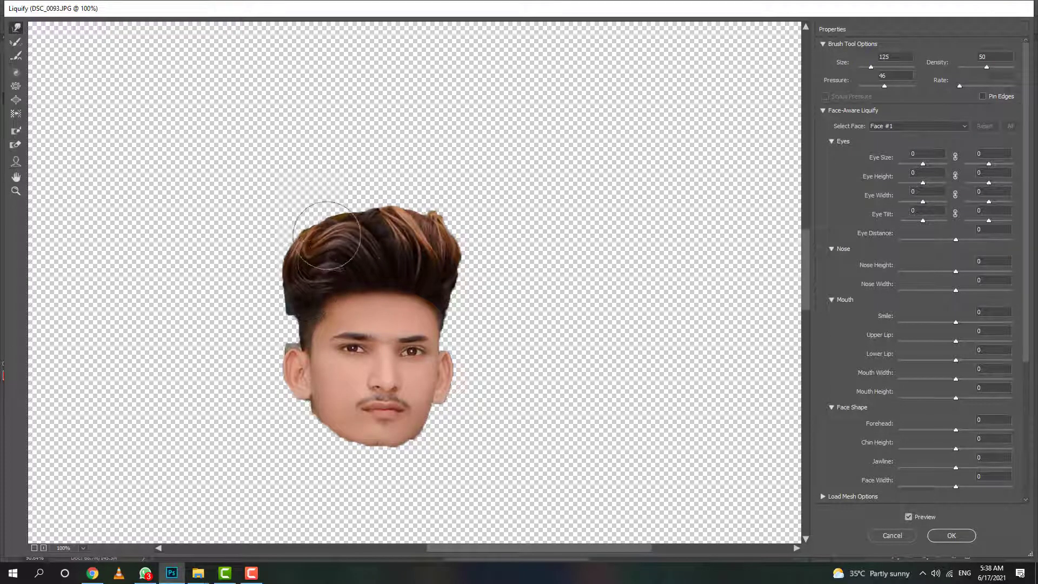
key("bracketleft")
key("bracketleft")
key("bracketleft")
key("bracketright")
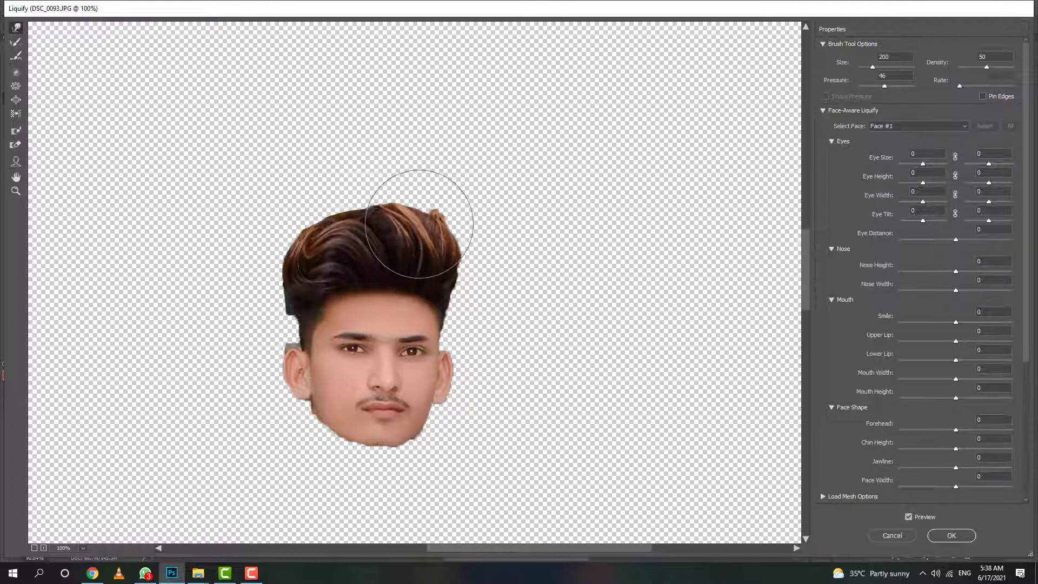
mouse_move(424, 209)
left_mouse_down()
mouse_move(359, 236)
mouse_move(313, 232)
mouse_move(348, 204)
left_mouse_up()
key("bracketright")
key("bracketright")
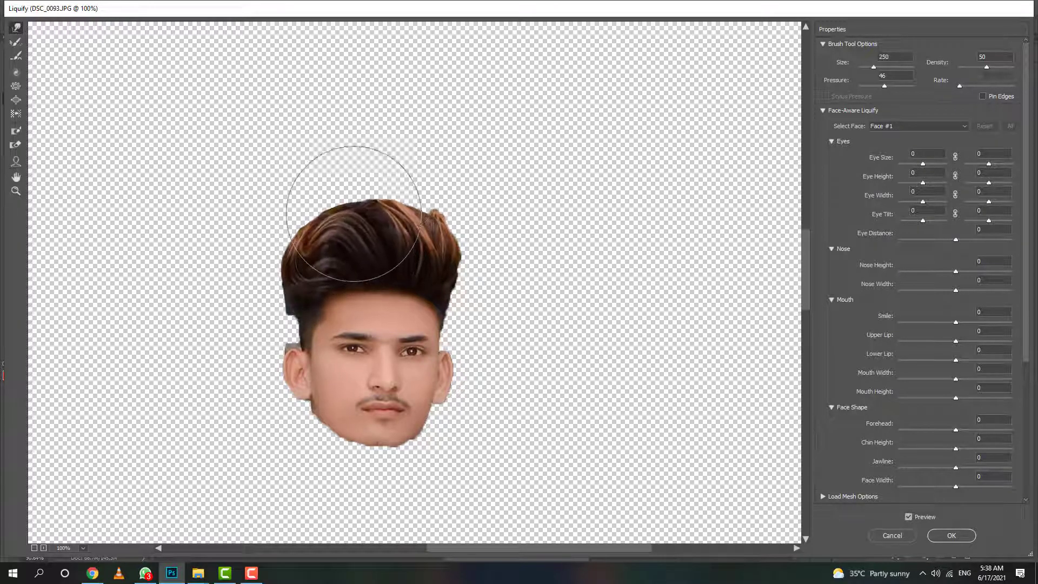
left_click_drag(318, 255, 335, 245)
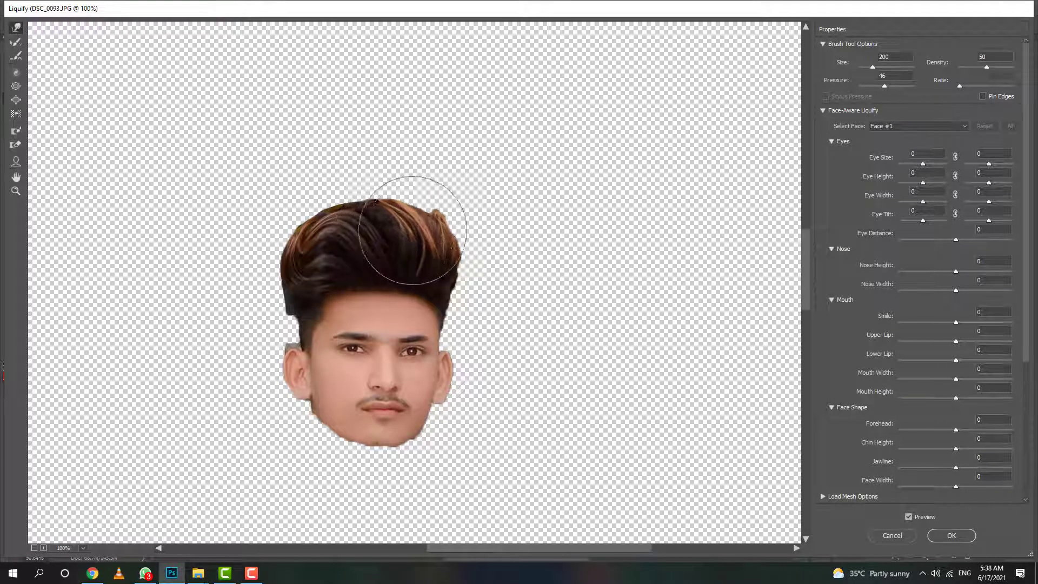
key("bracketleft")
key("bracketleft")
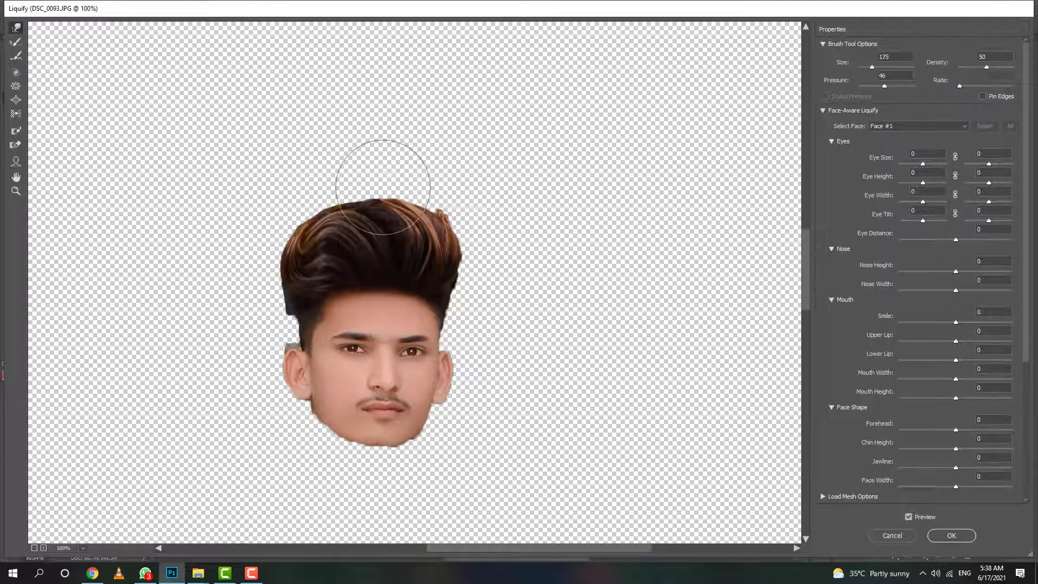
key("bracketleft")
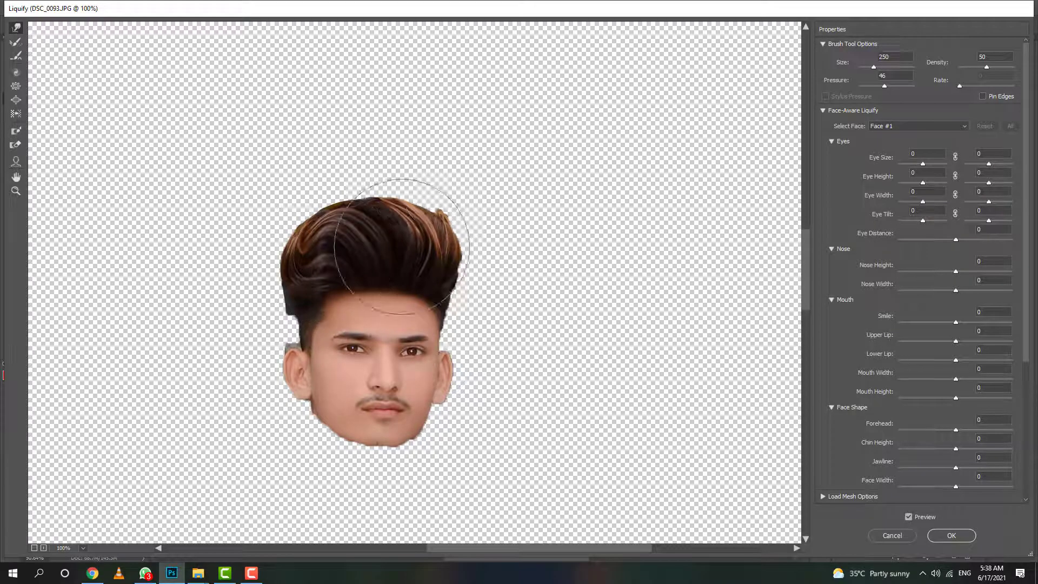
left_click(951, 535)
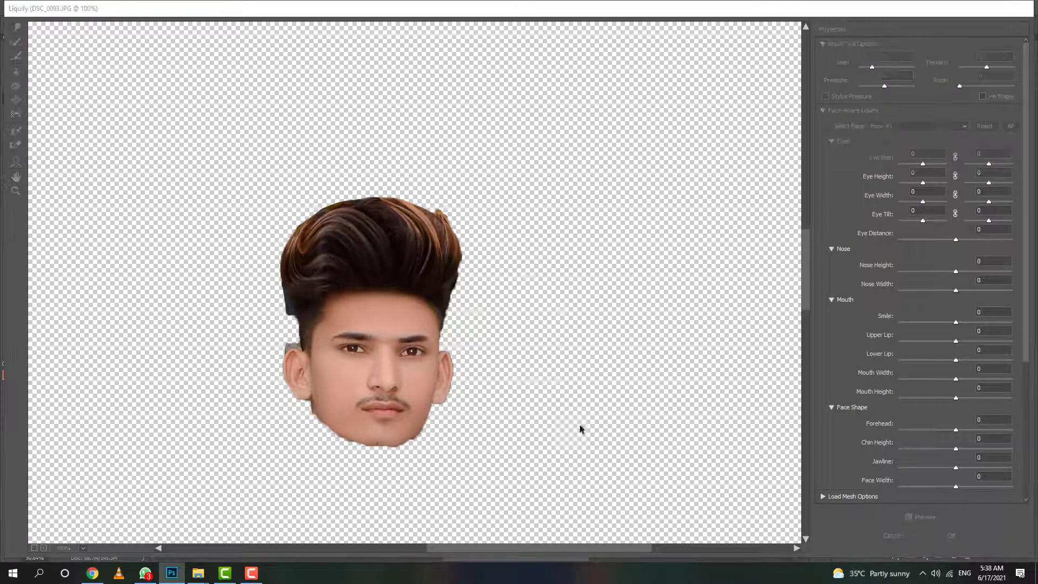
- Merge the reshaped head down, flatten, and duplicate the background layer again
key("ctrl+0")
key("ctrl+e")
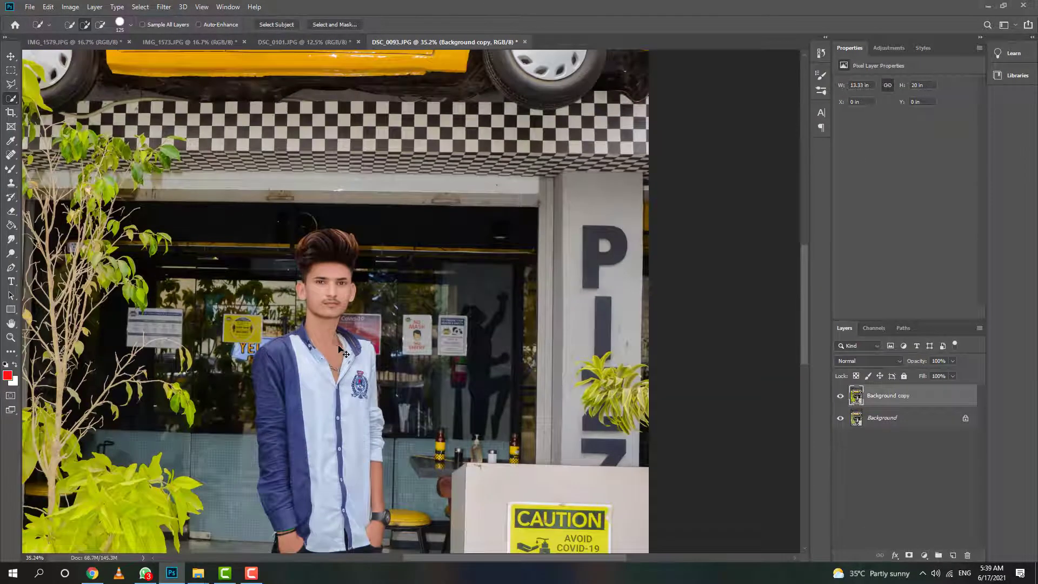
key("ctrl+e")
key("ctrl+0")
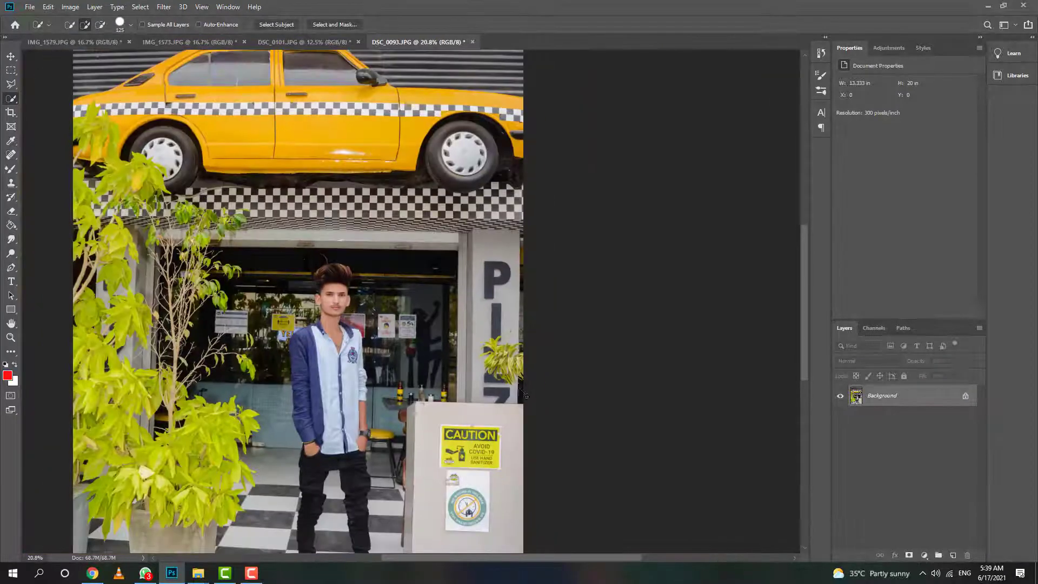
left_click_drag(888, 404, 952, 555)
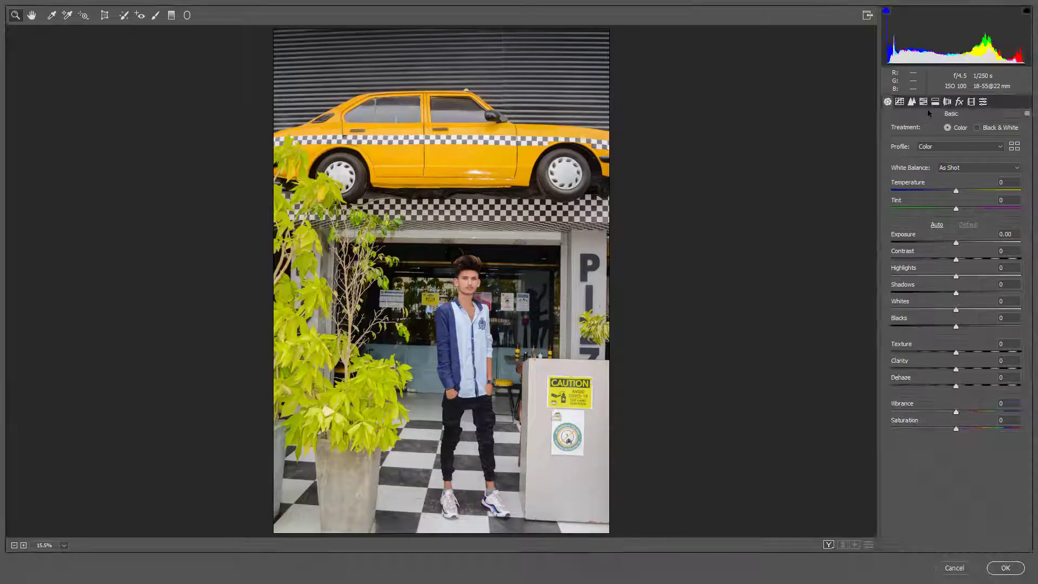
- Boost Yellows and Greens saturation to +100, set Greens hue -97, raise Reds and Oranges luminance
left_click(923, 101)
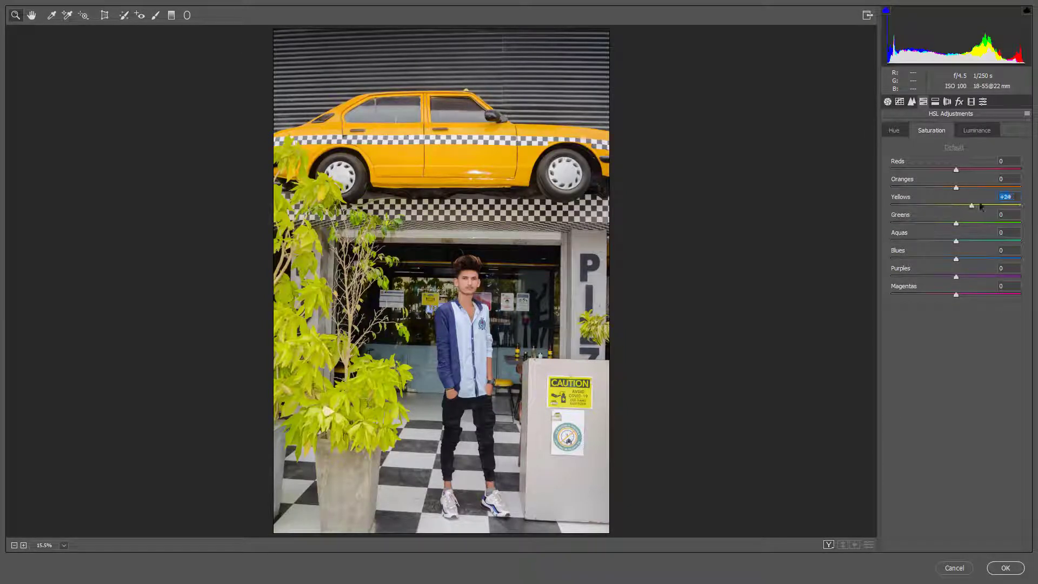
left_click_drag(980, 207, 1024, 205)
left_click_drag(956, 223, 1024, 224)
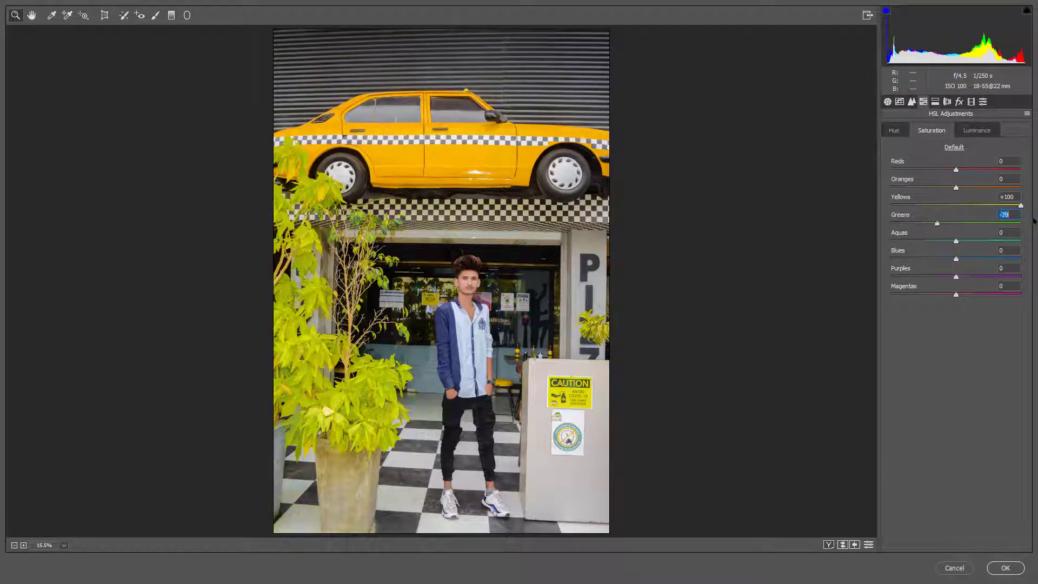
left_click(894, 131)
left_click_drag(956, 223, 736, 222)
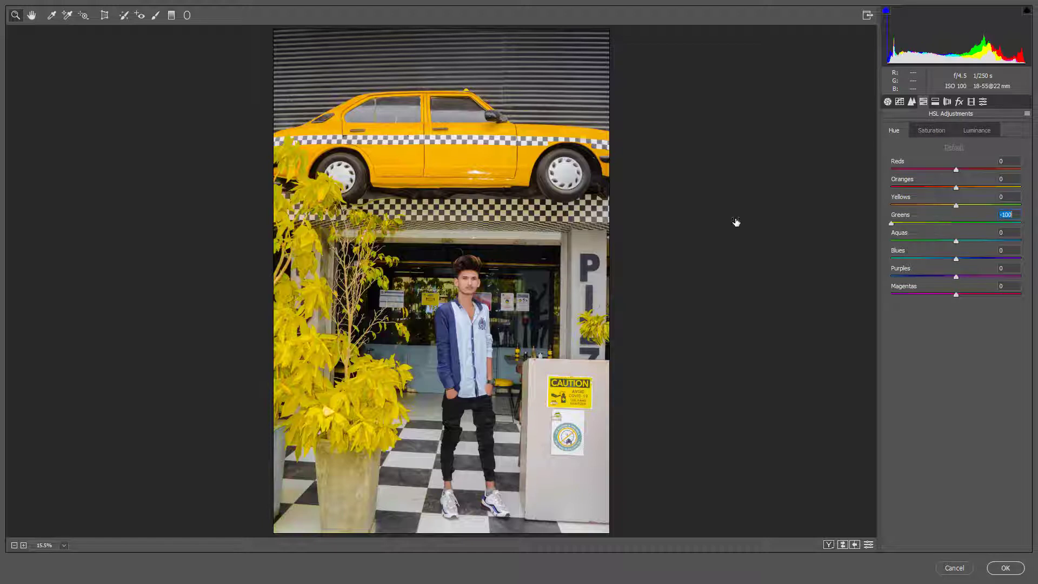
left_click(931, 130)
left_click_drag(955, 169, 994, 170)
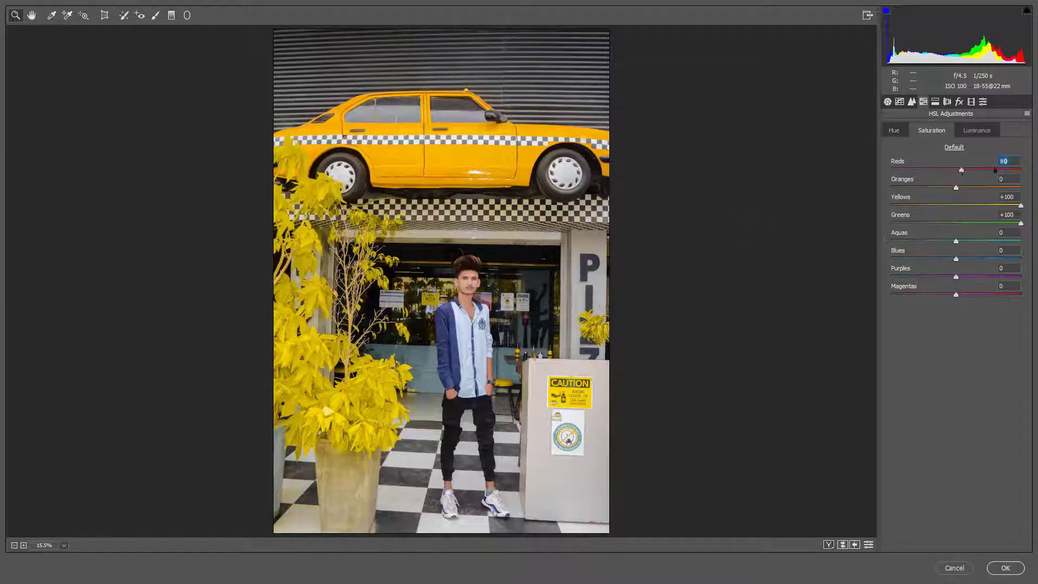
left_click(998, 175)
type("-17")
left_click(976, 130)
left_click_drag(956, 187, 979, 186)
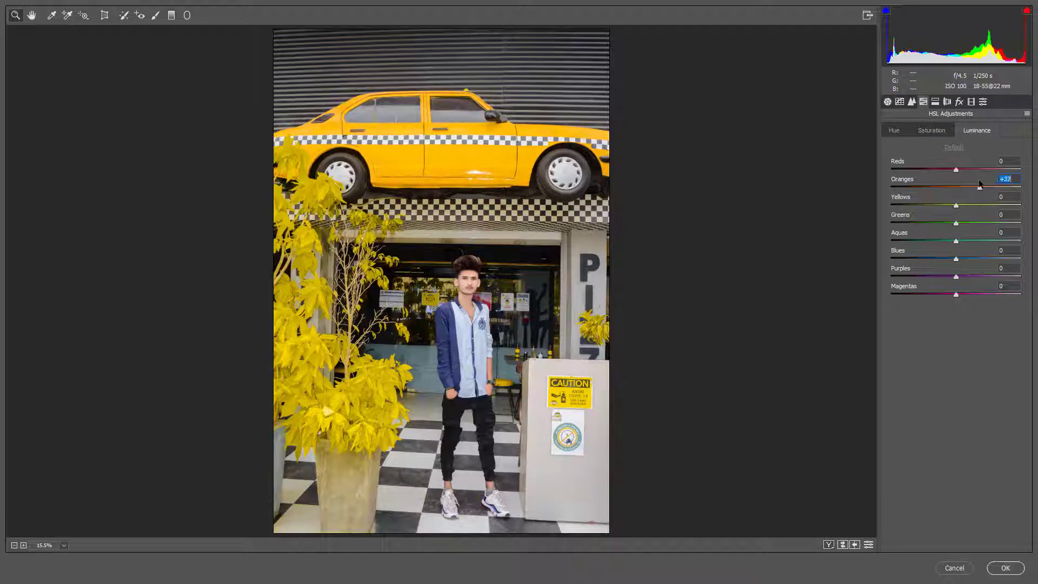
- Intensify and shift blues toward teal, set tone curve Darks +24, Shadows -39, and apply
left_click(933, 134)
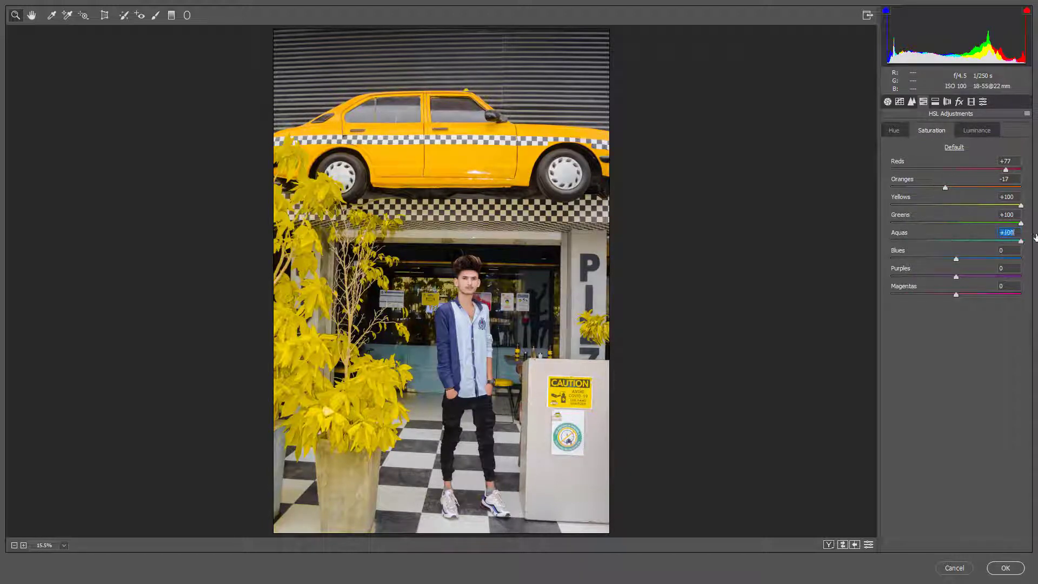
left_click_drag(971, 259, 1014, 257)
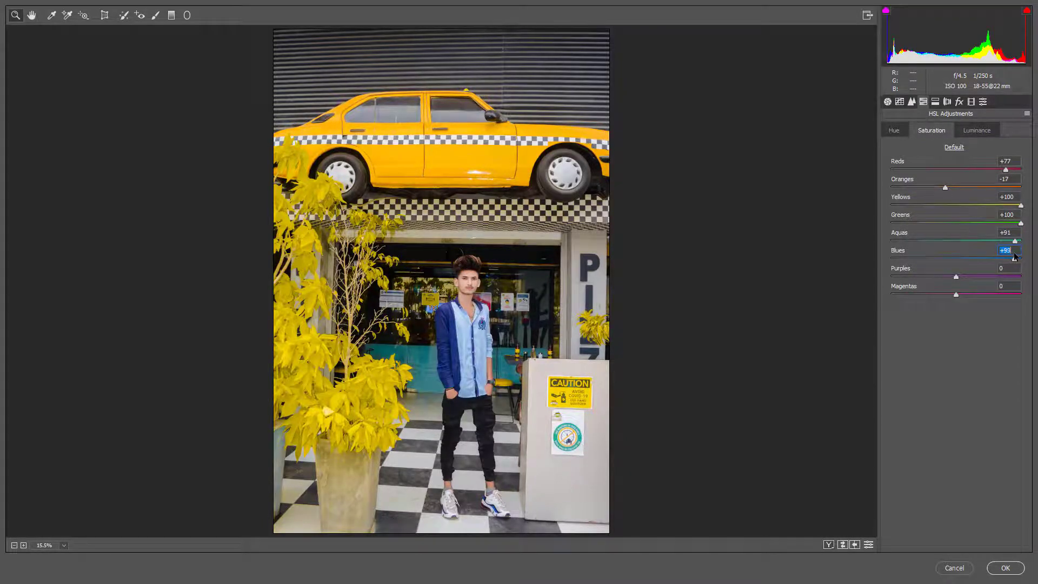
left_click(894, 131)
left_click_drag(943, 254, 917, 251)
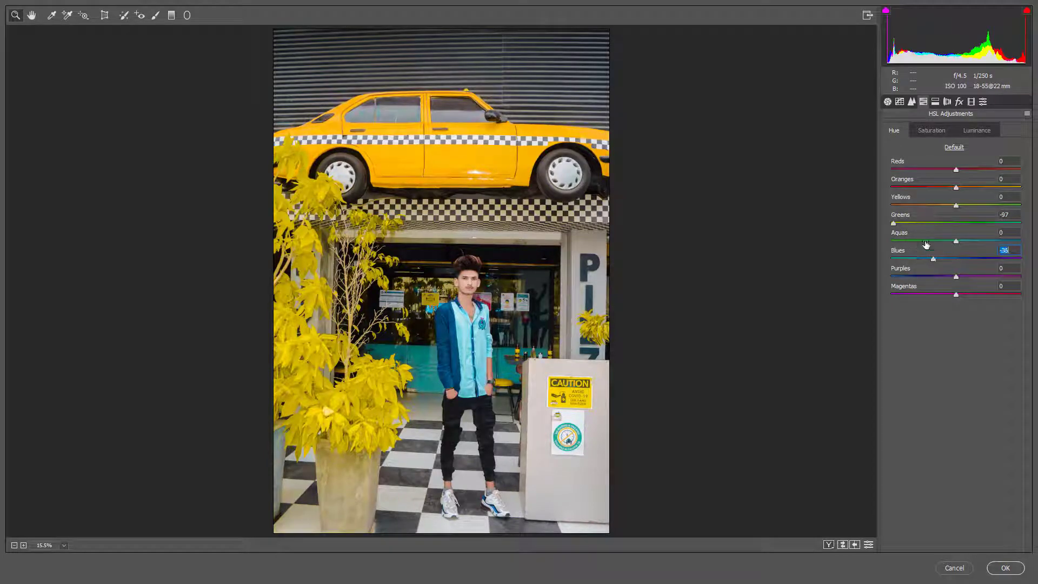
left_click(899, 101)
mouse_move(955, 338)
left_mouse_down()
mouse_move(971, 338)
mouse_move(929, 355)
mouse_move(949, 355)
left_mouse_up()
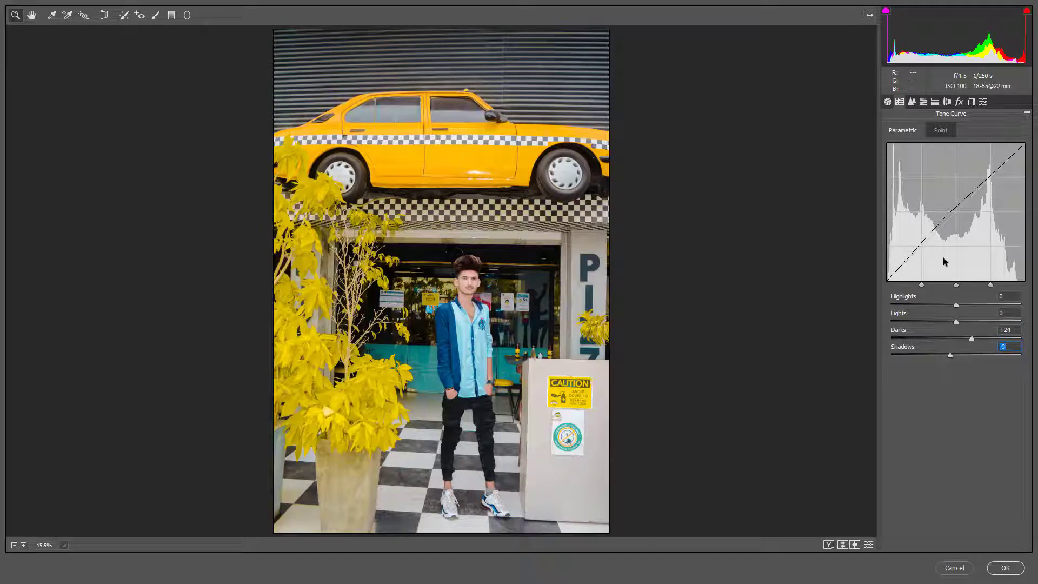
left_click(1004, 567)
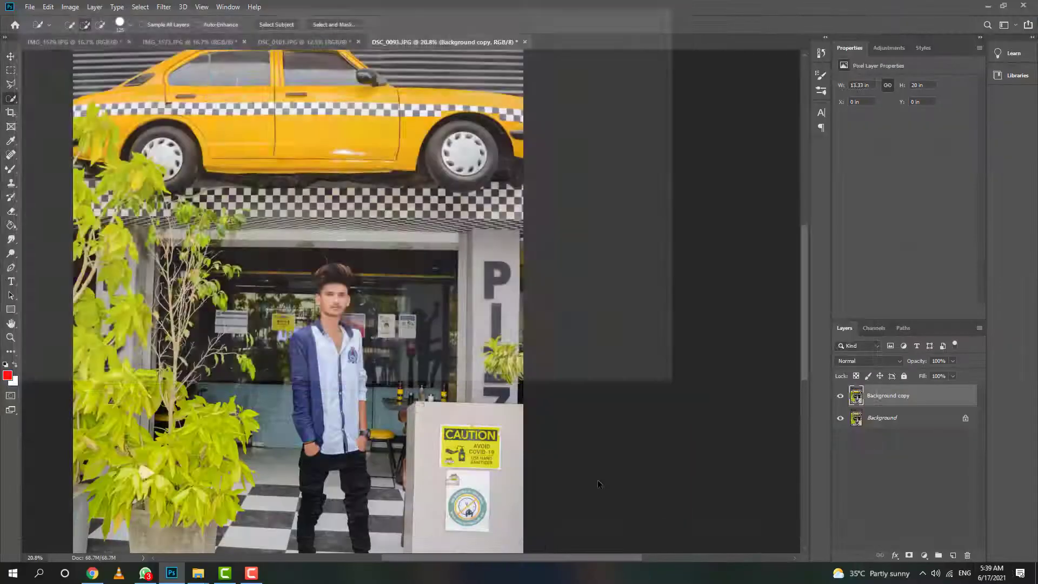
- Reopen Camera Raw and shift Greens hue to -100 and Yellows toward orange
scroll(346, 290, "down", 3)
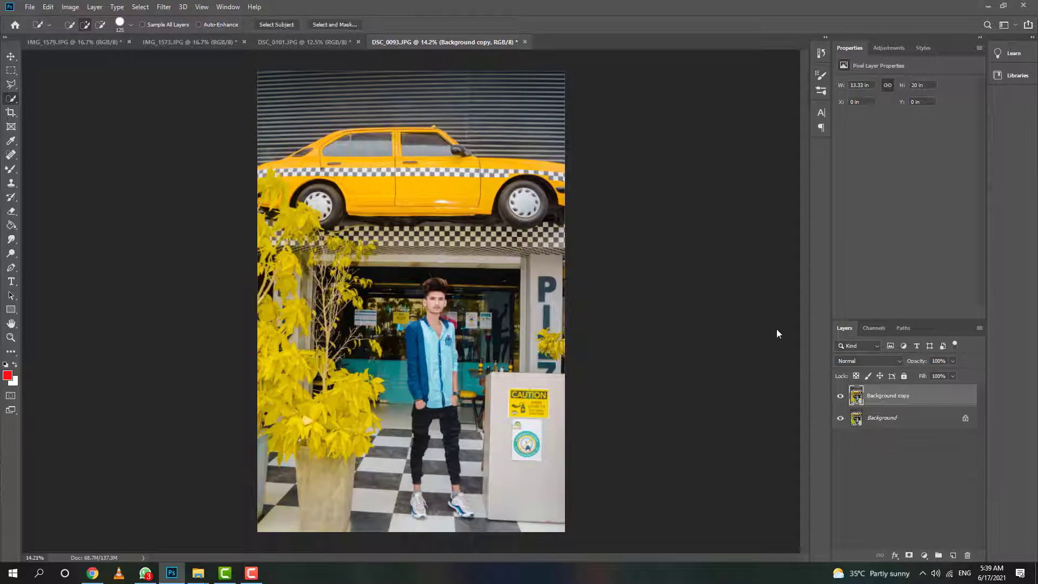
key("ctrl+shift+a")
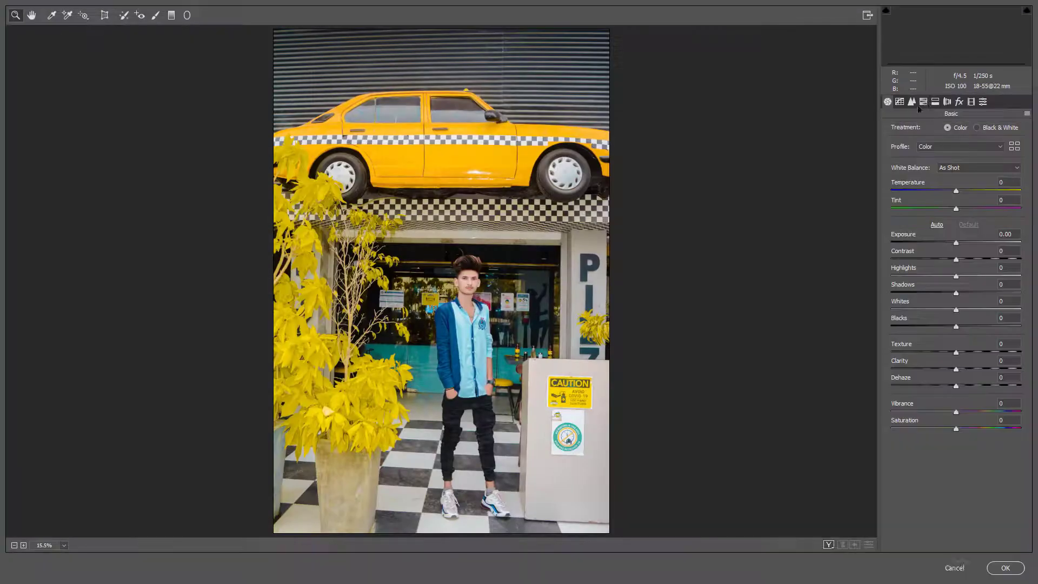
left_click(923, 102)
left_click(931, 131)
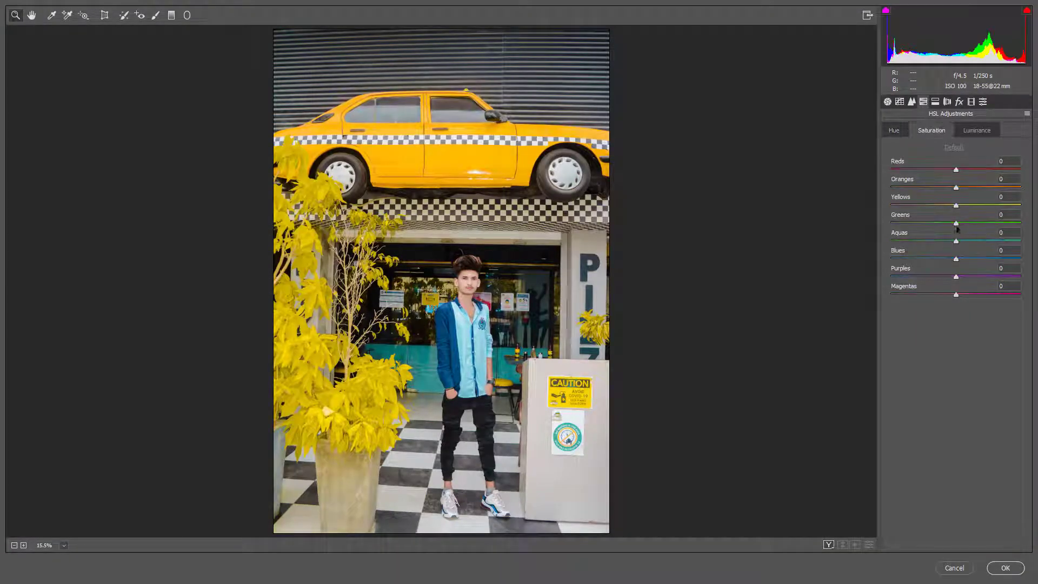
left_click(894, 132)
left_click_drag(955, 223, 774, 247)
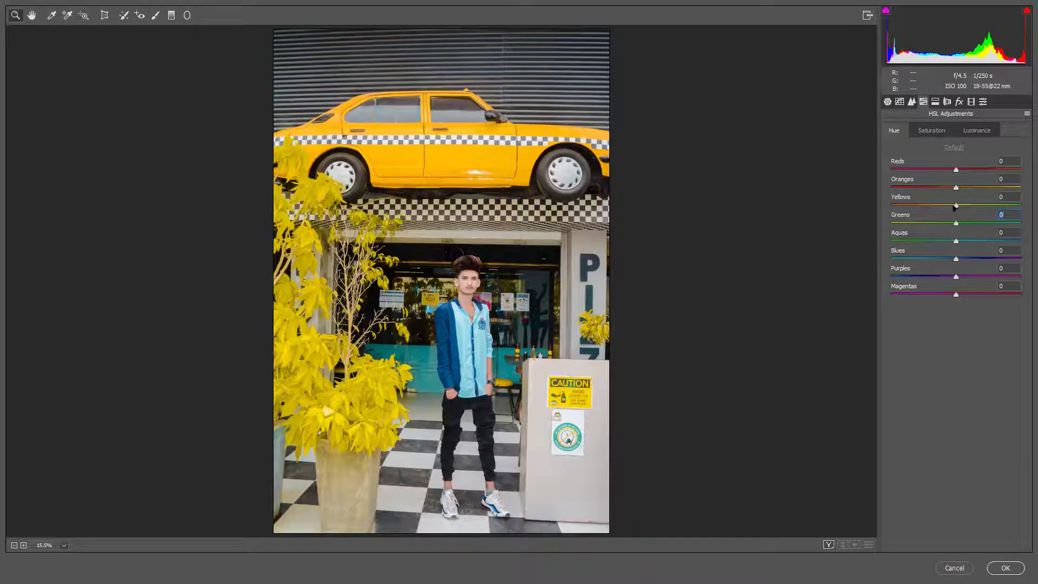
mouse_move(956, 206)
left_mouse_down()
mouse_move(821, 224)
mouse_move(875, 226)
left_mouse_up()
key("p")
key("p")
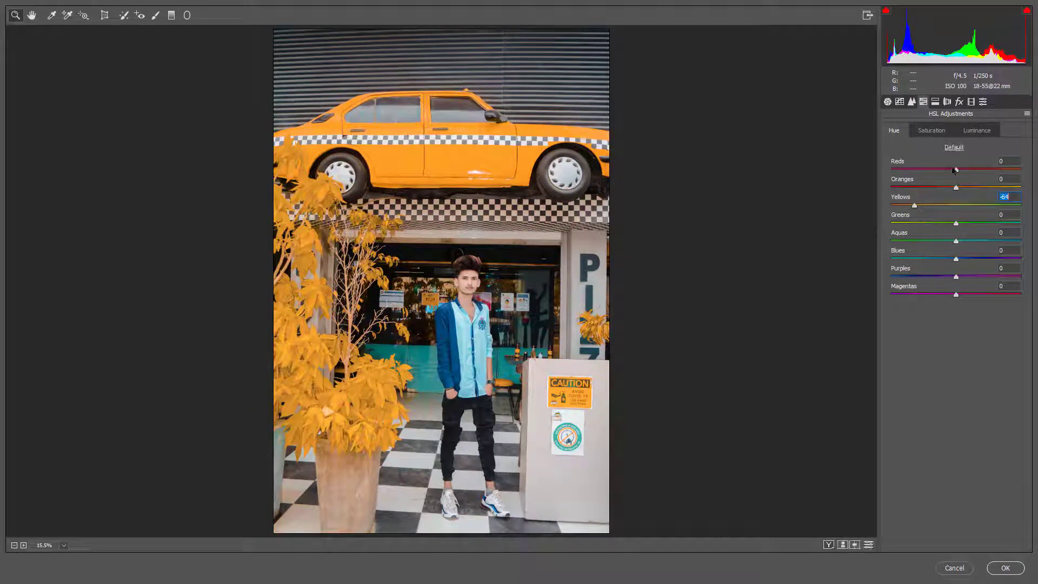
- Set Yellows and Greens saturation -100, nudge blues up, and tint highlights hue 242
left_click(931, 130)
mouse_move(955, 205)
left_mouse_down()
mouse_move(839, 207)
mouse_move(909, 208)
mouse_move(873, 205)
left_mouse_up()
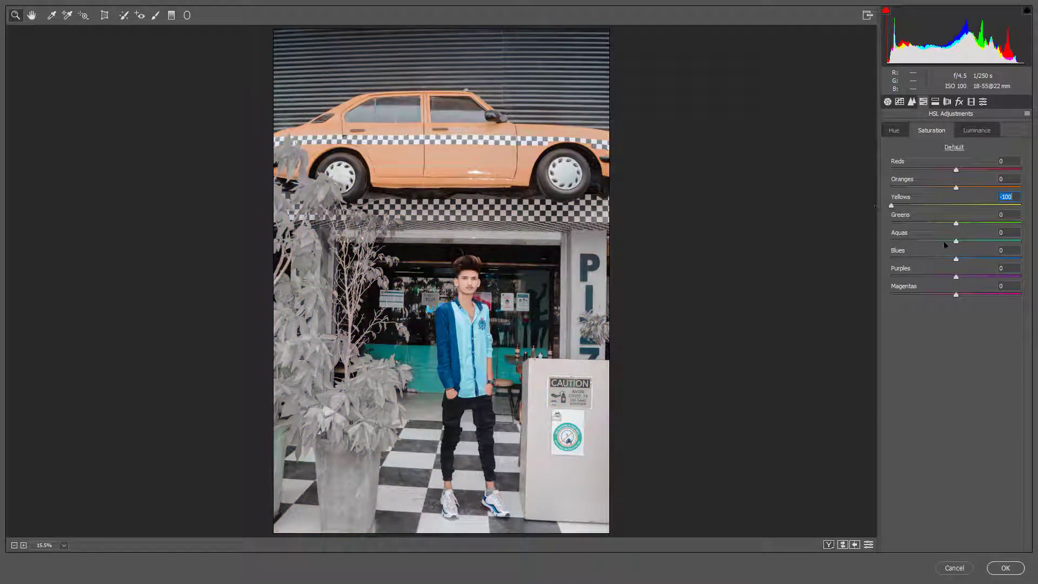
left_click_drag(956, 259, 957, 258)
key("Up")
key("Up")
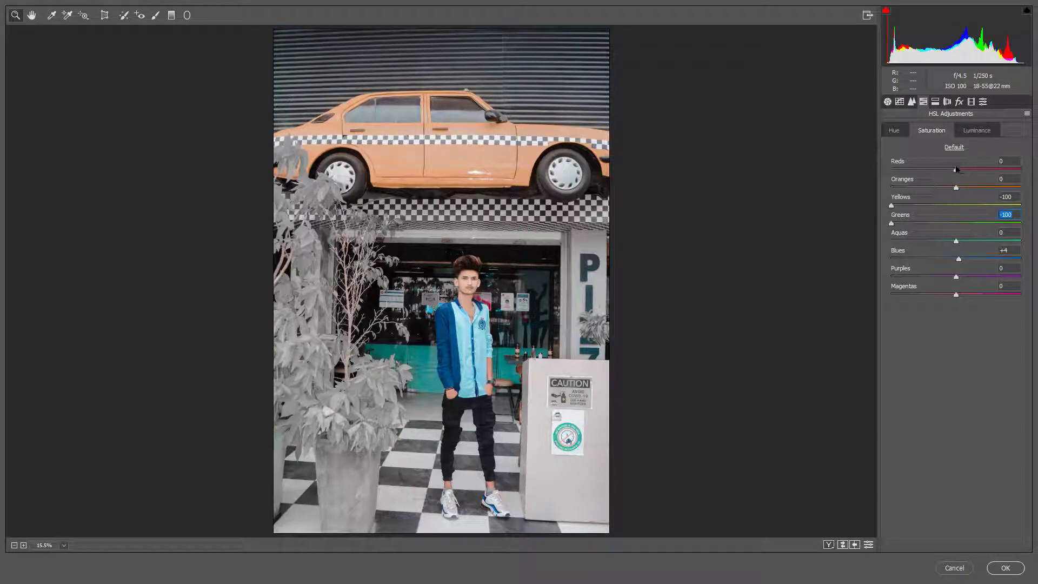
left_click(935, 101)
mouse_move(891, 163)
left_mouse_down()
mouse_move(973, 145)
mouse_move(966, 151)
left_mouse_up()
- Cool the temperature to -7 and add a slight -5 vignette
left_click(887, 102)
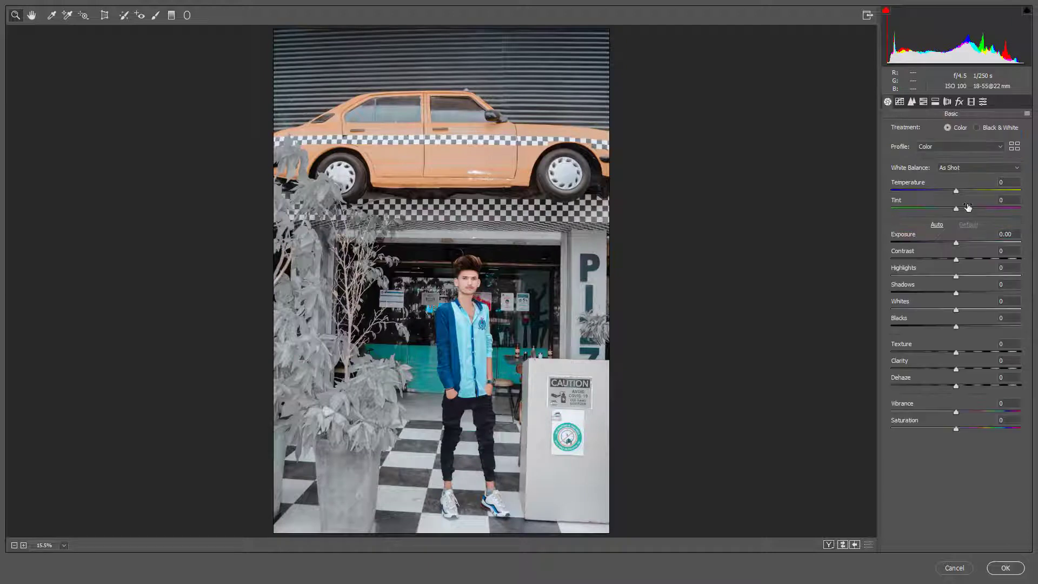
left_click_drag(956, 189, 951, 189)
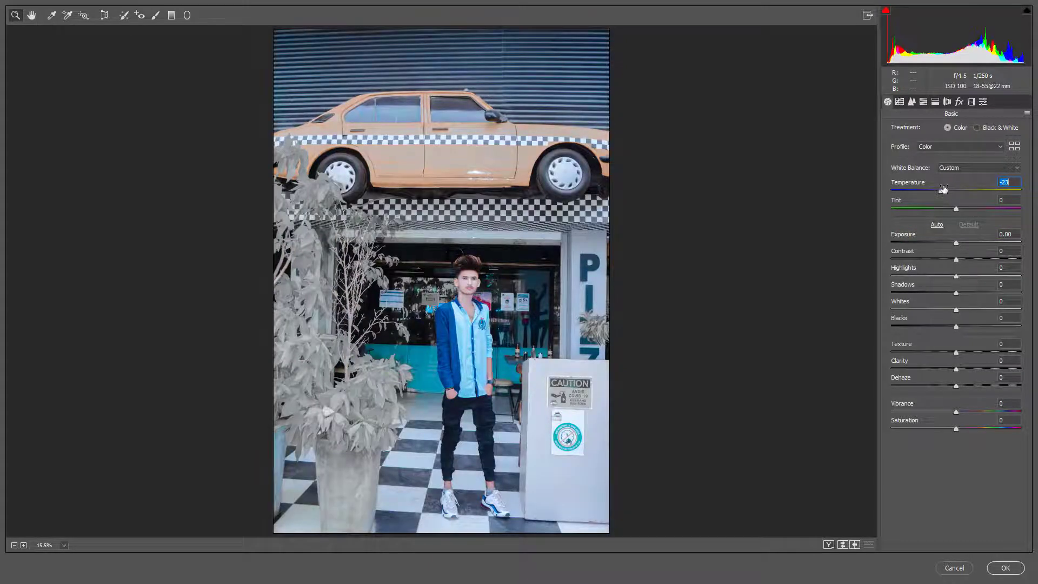
left_click_drag(949, 188, 952, 188)
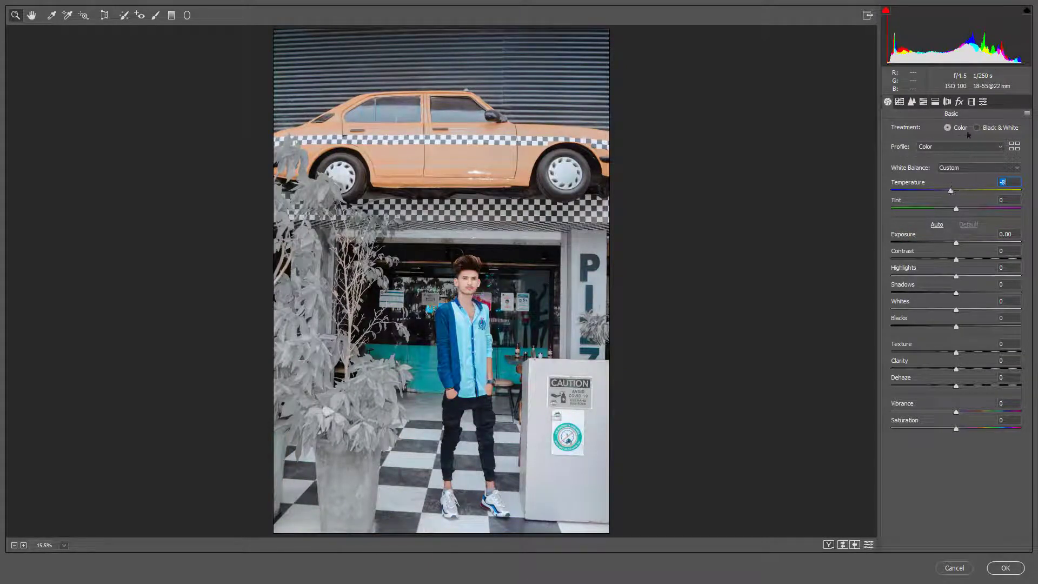
left_click(959, 101)
mouse_move(956, 241)
left_mouse_down()
mouse_move(1029, 253)
mouse_move(994, 243)
mouse_move(992, 221)
mouse_move(1011, 221)
left_mouse_up()
- Set Red Primary hue +30/saturation +85, Blue Primary hue -44, Oranges +12, Blues +46, and apply
left_click(971, 101)
left_click(975, 206)
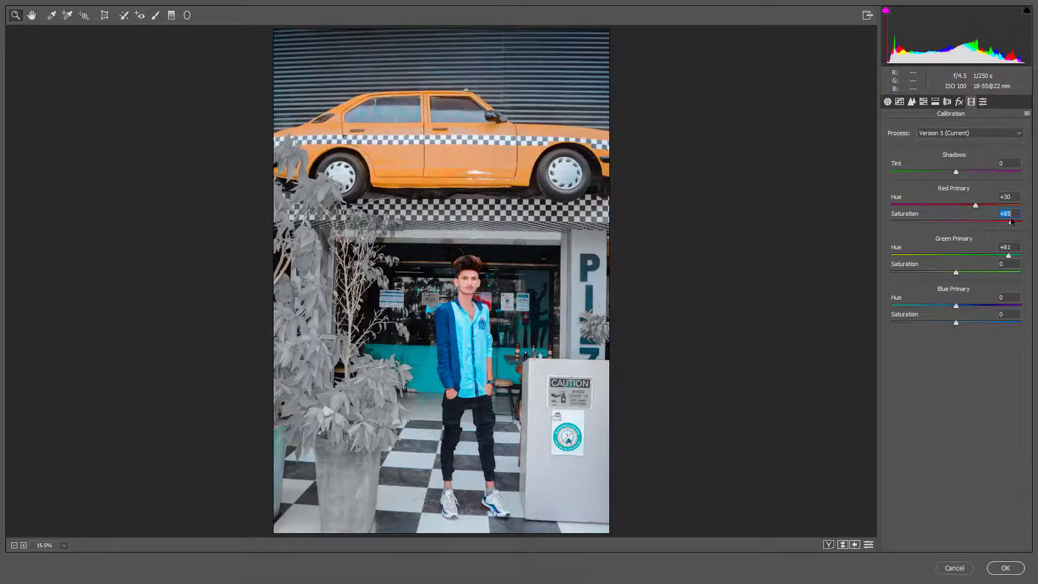
left_click_drag(941, 306, 928, 306)
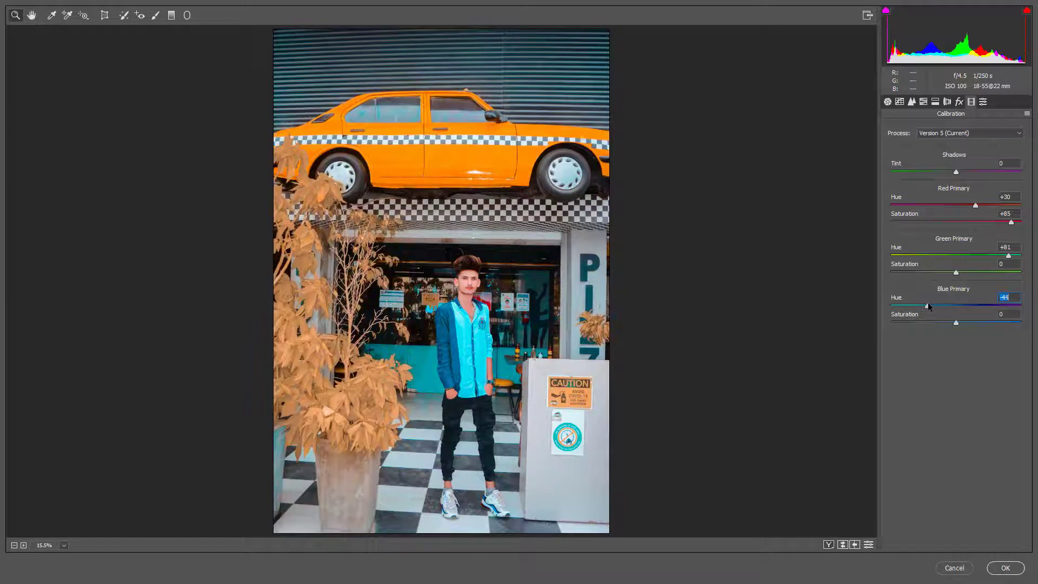
left_click(923, 101)
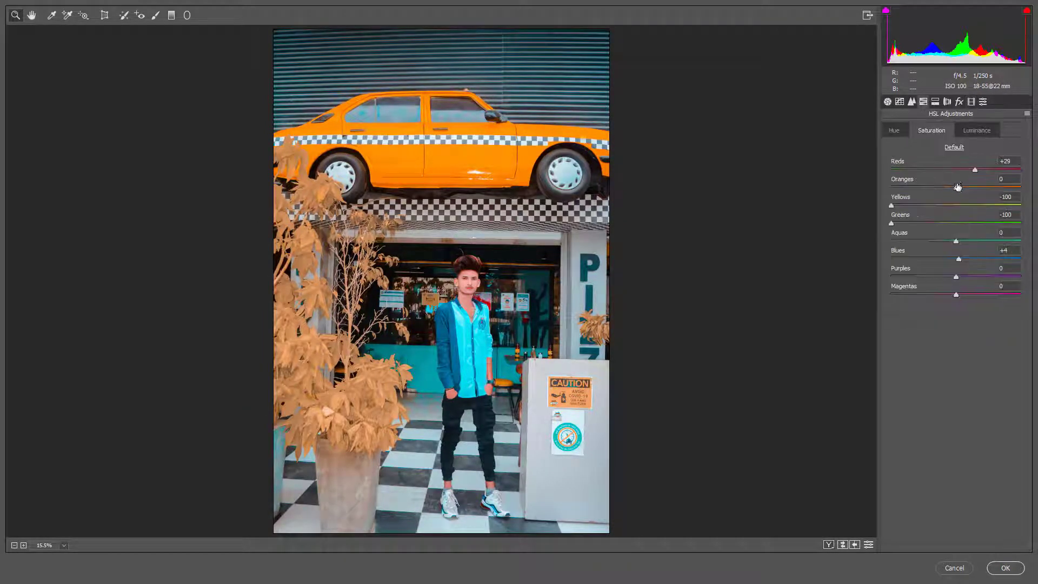
mouse_move(957, 187)
left_mouse_down()
mouse_move(920, 186)
mouse_move(963, 187)
left_mouse_up()
left_click_drag(958, 259, 985, 258)
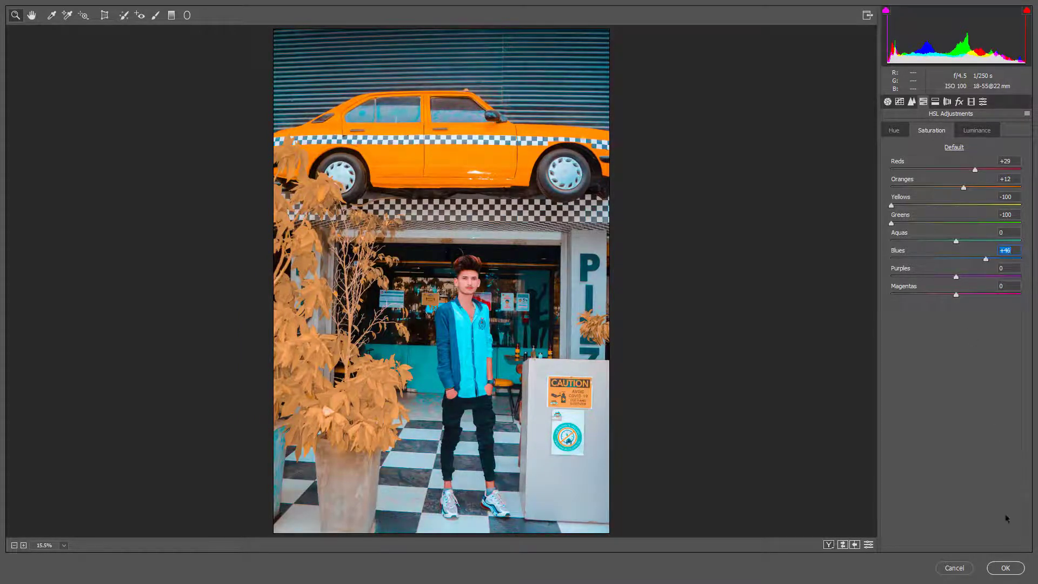
left_click(1005, 567)
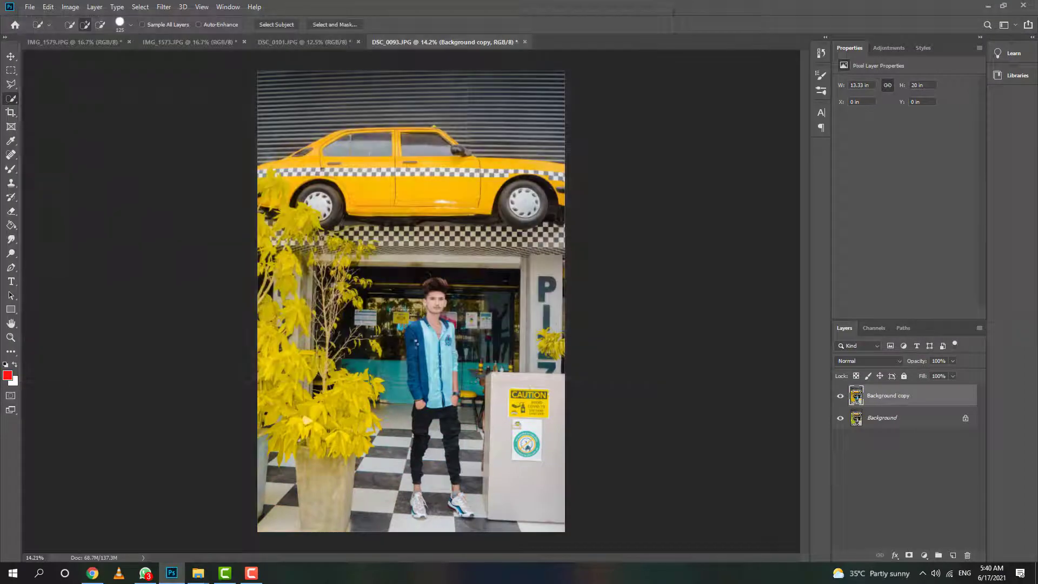
- Select the man's head, neck, right forearm and left hand, excluding the collar and red sign
scroll(244, 246, "up", 2)
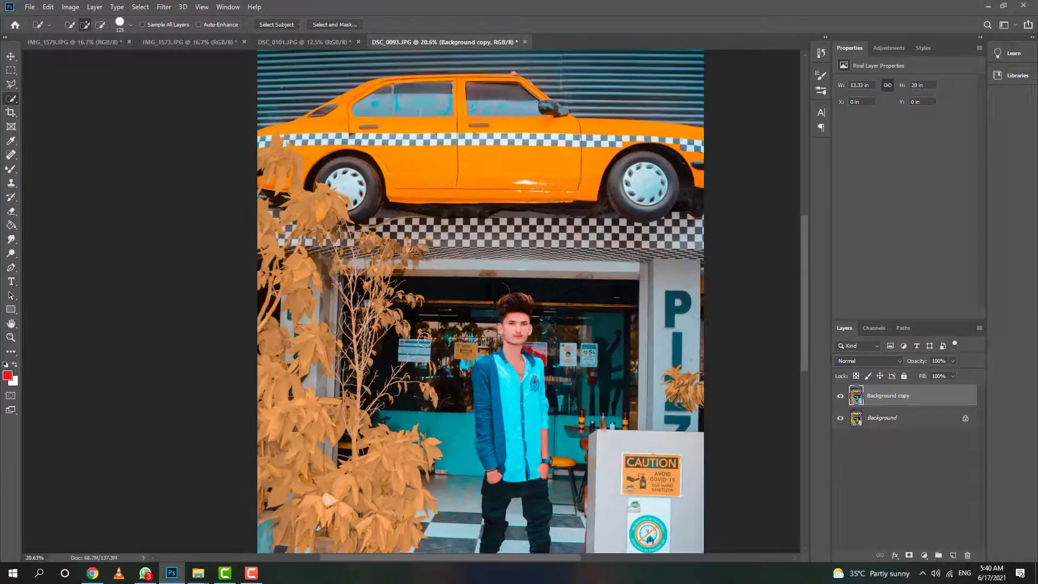
left_click_drag(516, 333, 519, 305)
scroll(520, 308, "up", 3)
key("alt")
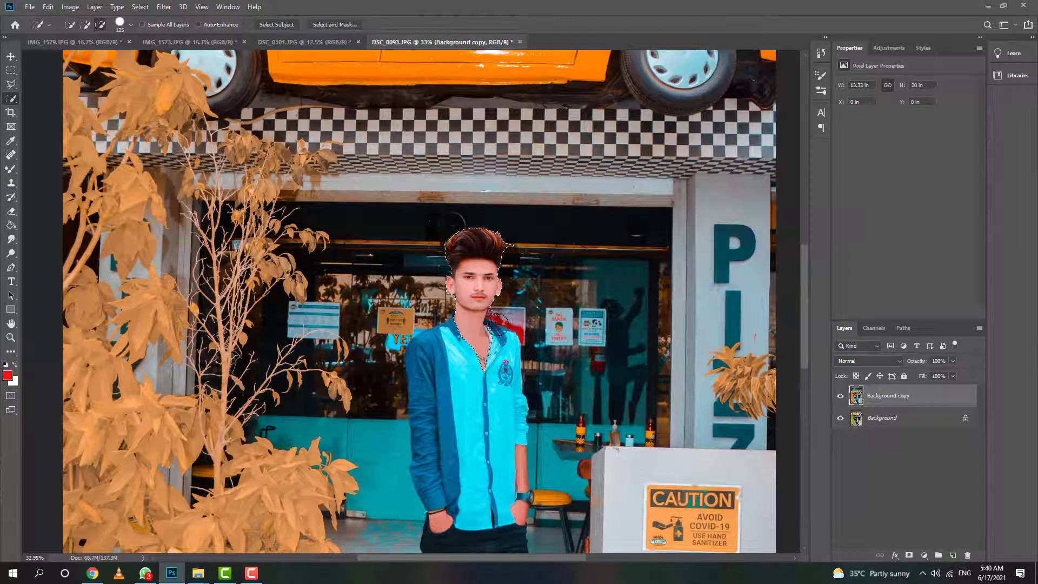
left_click_drag(494, 318, 500, 324)
key("bracketleft")
key("bracketleft")
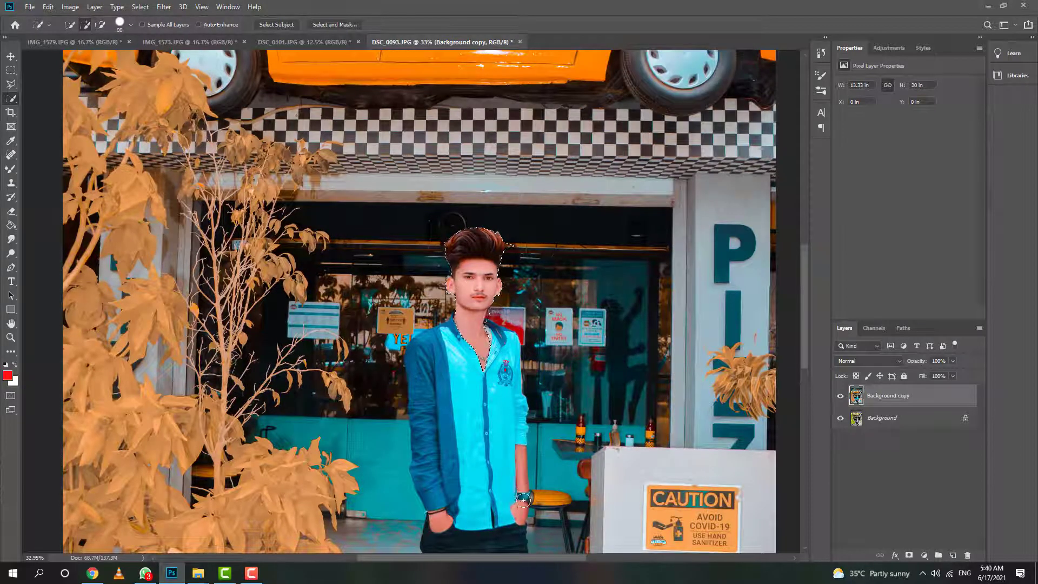
key("bracketleft")
key("bracketleft")
key("bracketleft")
left_click_drag(522, 516, 519, 447)
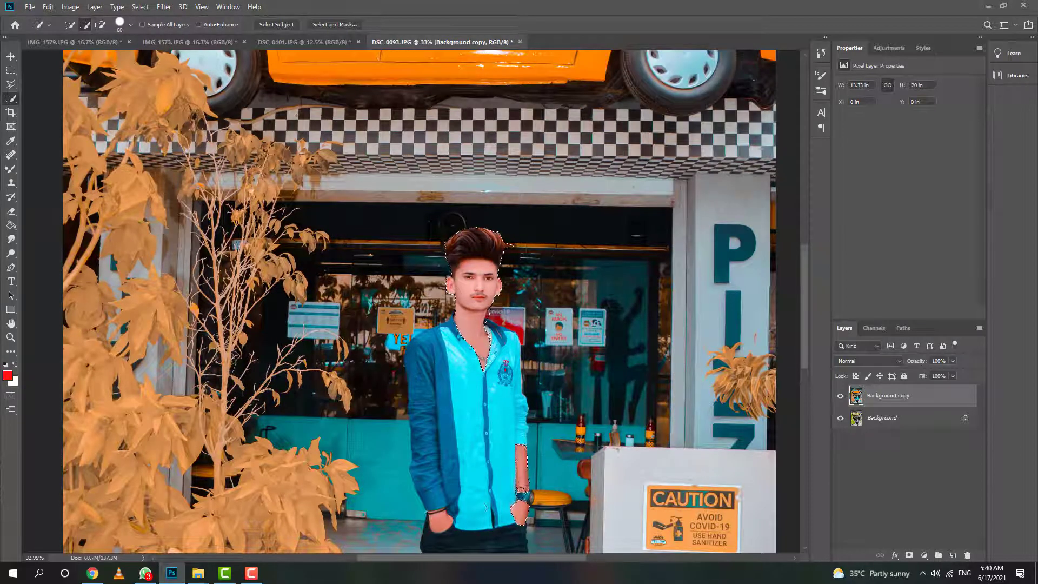
left_click(441, 525)
- Add both ankles and jean legs to the selection, subtracting the floor between the legs and by the right ankle
left_click_drag(440, 526, 398, 318)
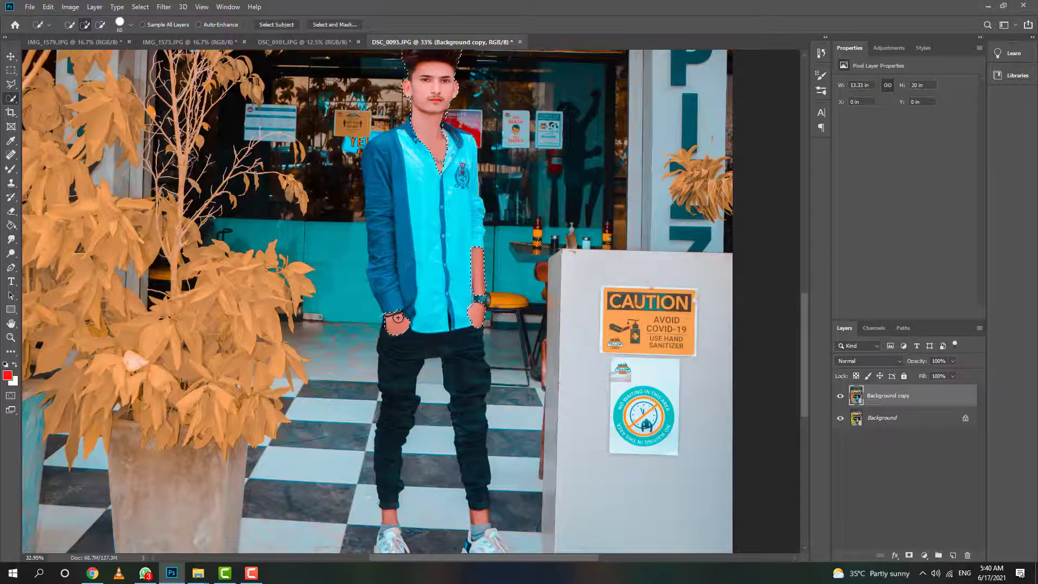
scroll(397, 317, "down", 3)
left_click(377, 410)
left_click(462, 412)
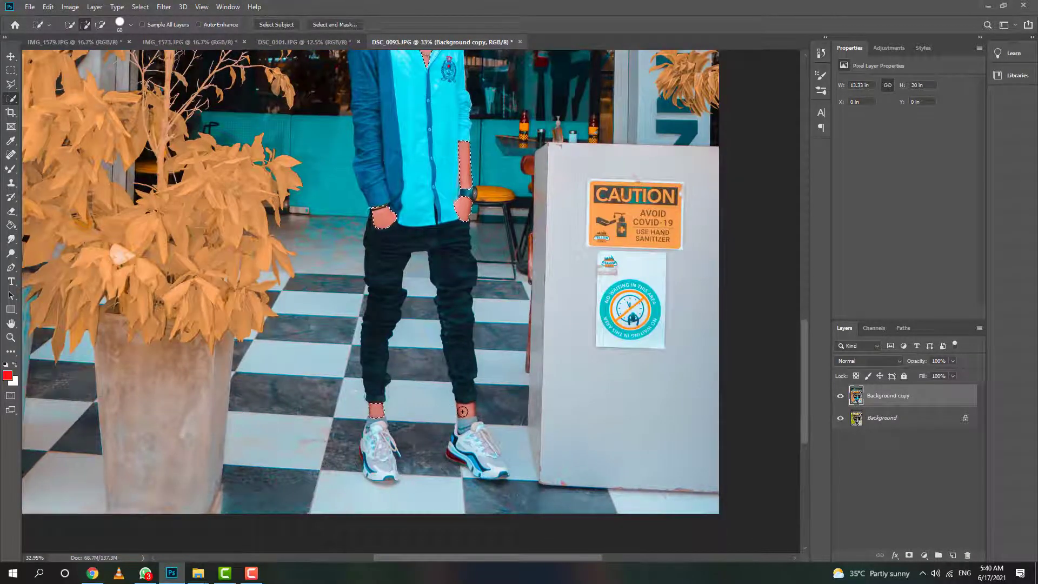
left_click_drag(462, 412, 458, 329)
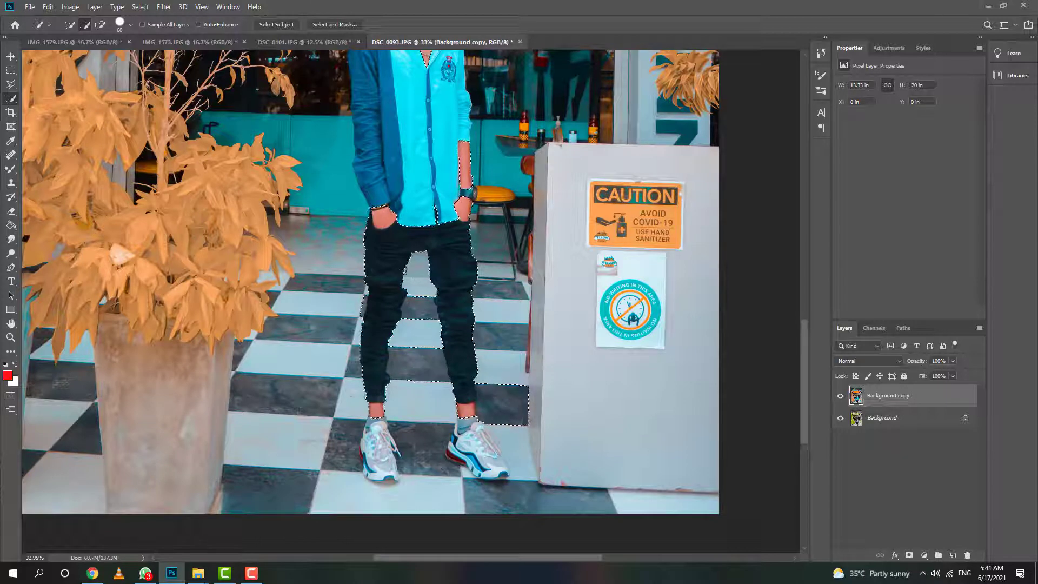
left_click_drag(420, 271, 420, 336)
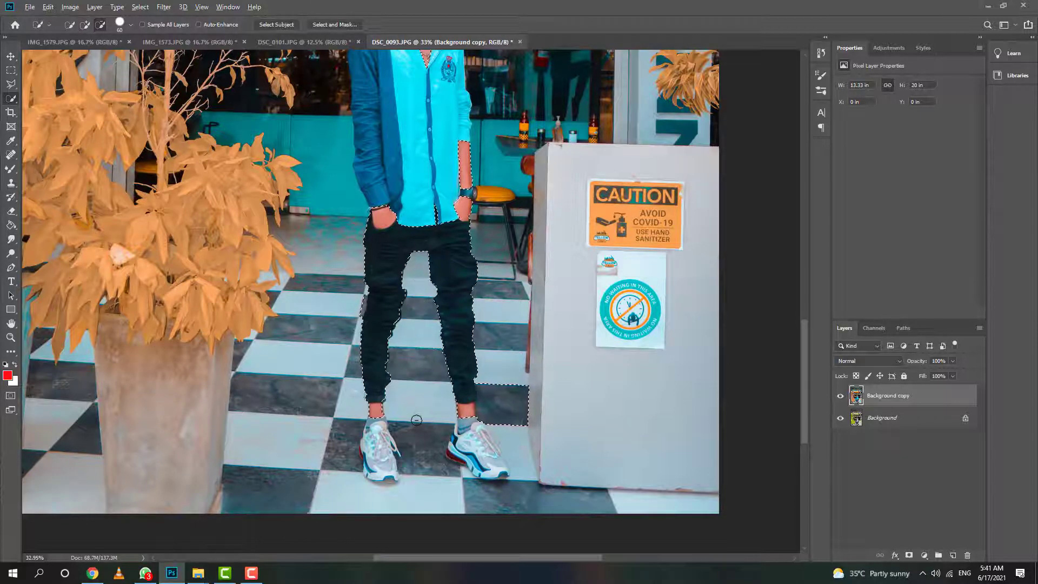
left_click_drag(440, 396, 489, 383)
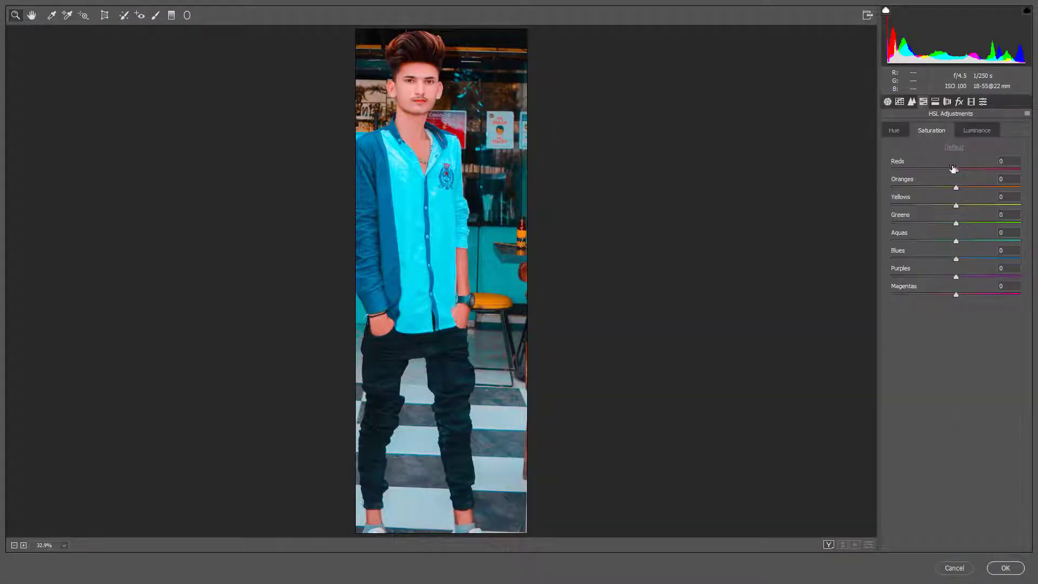
- In Camera Raw HSL, set saturation Reds -40, Oranges -30, Blues -64 and Blues luminance -28, then apply
mouse_move(954, 169)
left_mouse_down()
mouse_move(929, 168)
mouse_move(932, 187)
left_mouse_up()
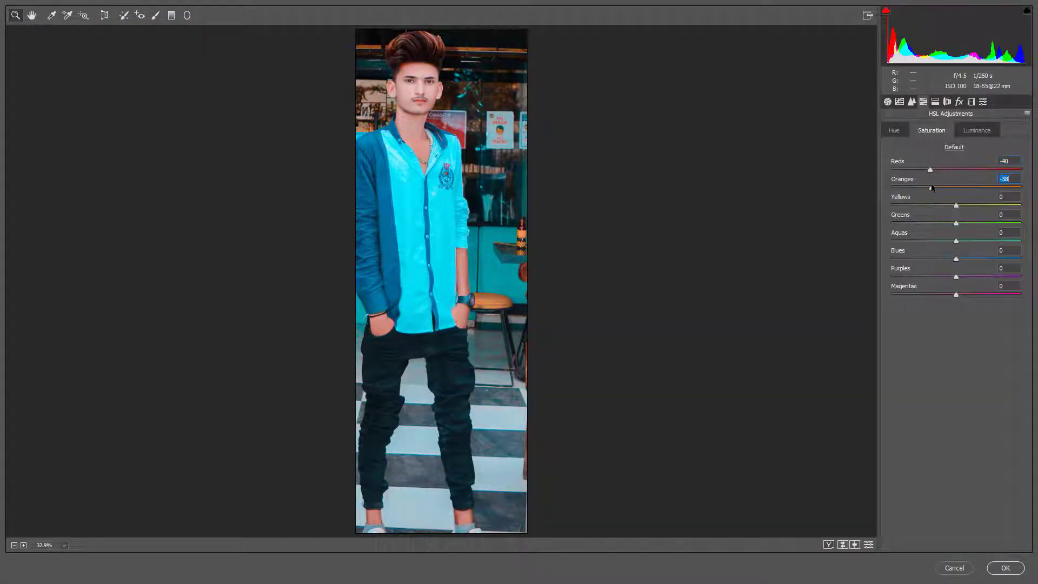
left_click(895, 132)
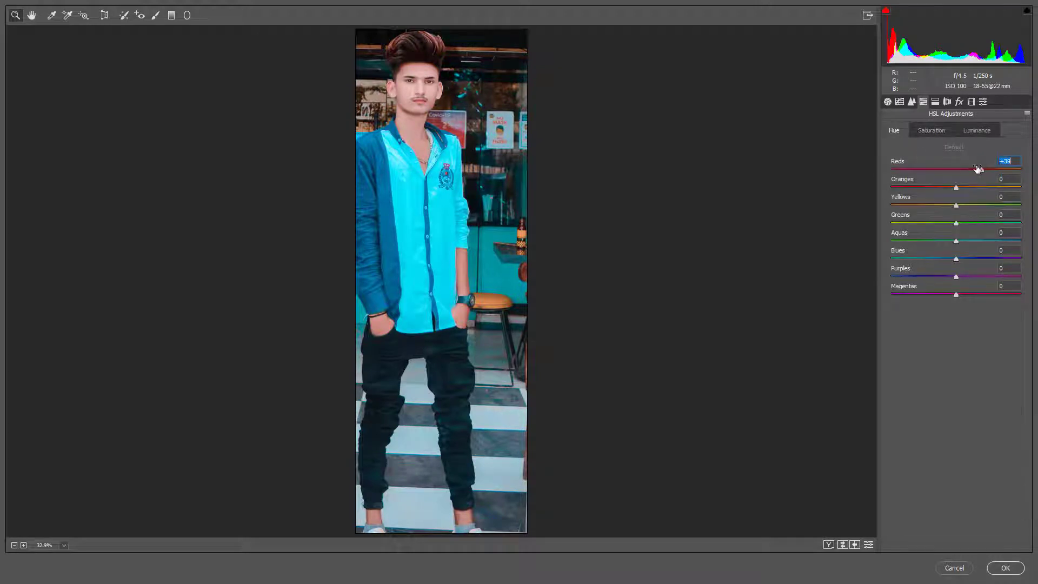
left_click(928, 130)
mouse_move(955, 258)
left_mouse_down()
mouse_move(929, 259)
mouse_move(926, 240)
mouse_move(973, 241)
mouse_move(937, 258)
mouse_move(942, 241)
left_mouse_up()
left_click(894, 130)
left_click(976, 130)
left_click(1015, 568)
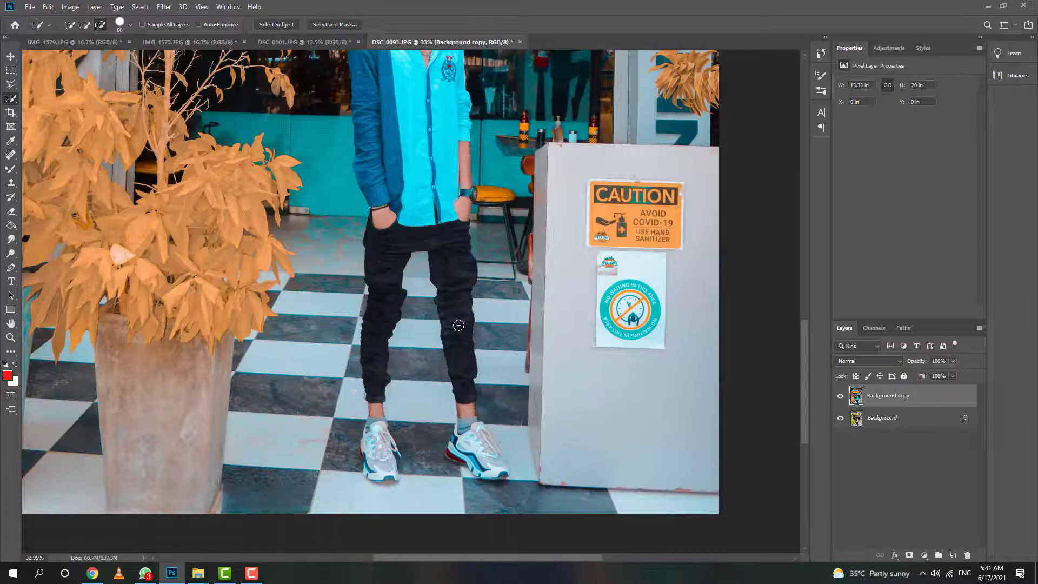
- Zoom in on the face, pick a smaller low-opacity Brush, then zoom back out to the whole photo
scroll(459, 325, "down", 2, "alt")
scroll(411, 327, "up", 5)
scroll(380, 167, "up", 4, "alt")
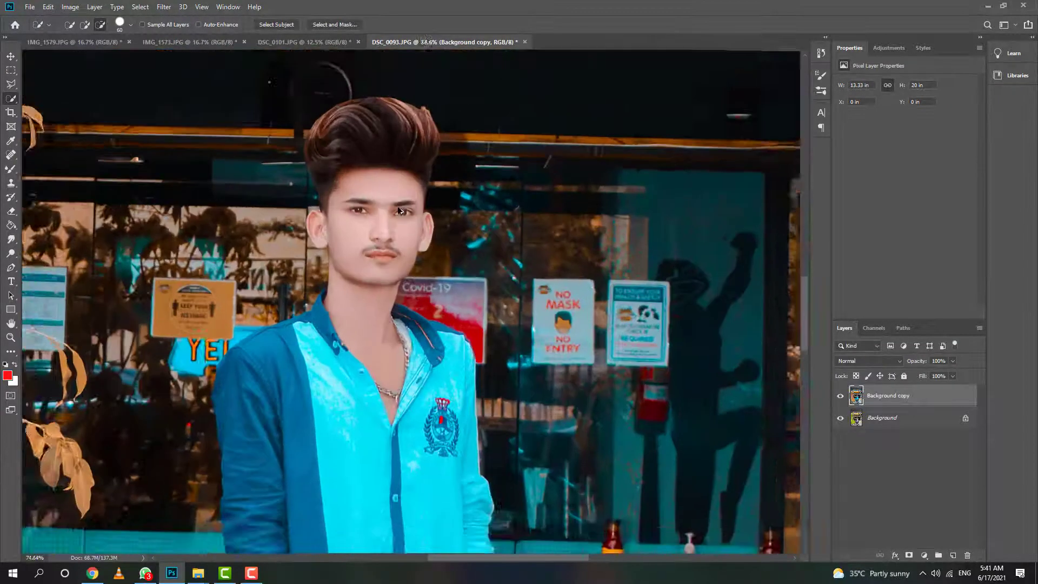
scroll(380, 167, "up", 1, "alt")
left_click(11, 169)
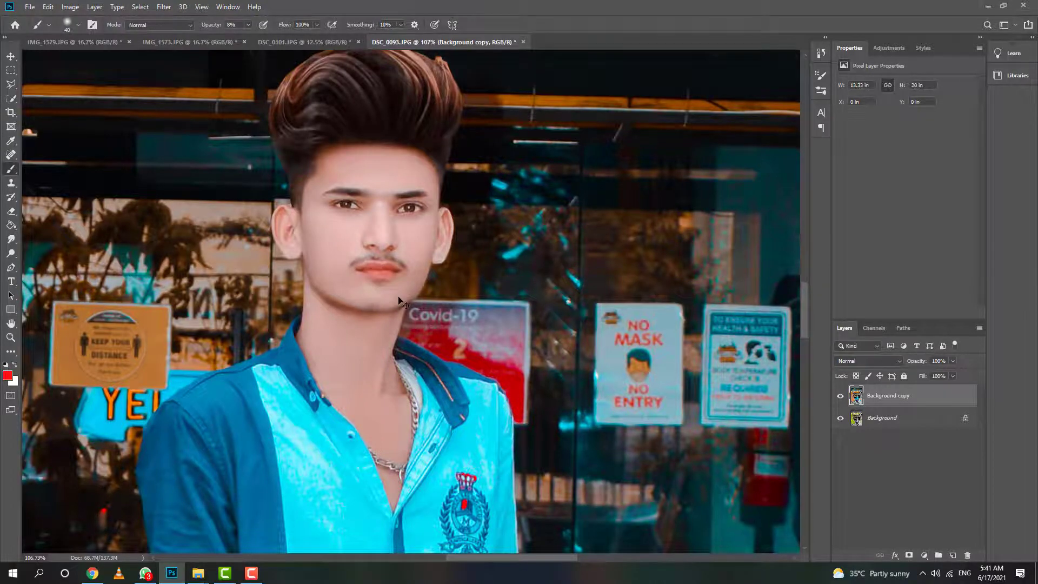
scroll(399, 298, "up", 2, "alt")
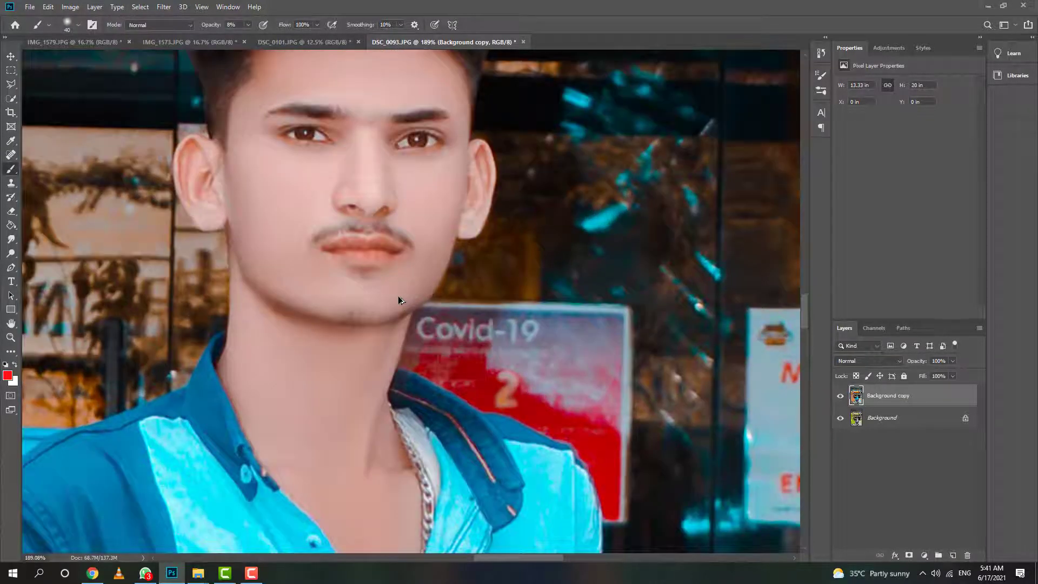
key("bracketleft")
key("bracketleft")
scroll(370, 218, "down", 3, "alt")
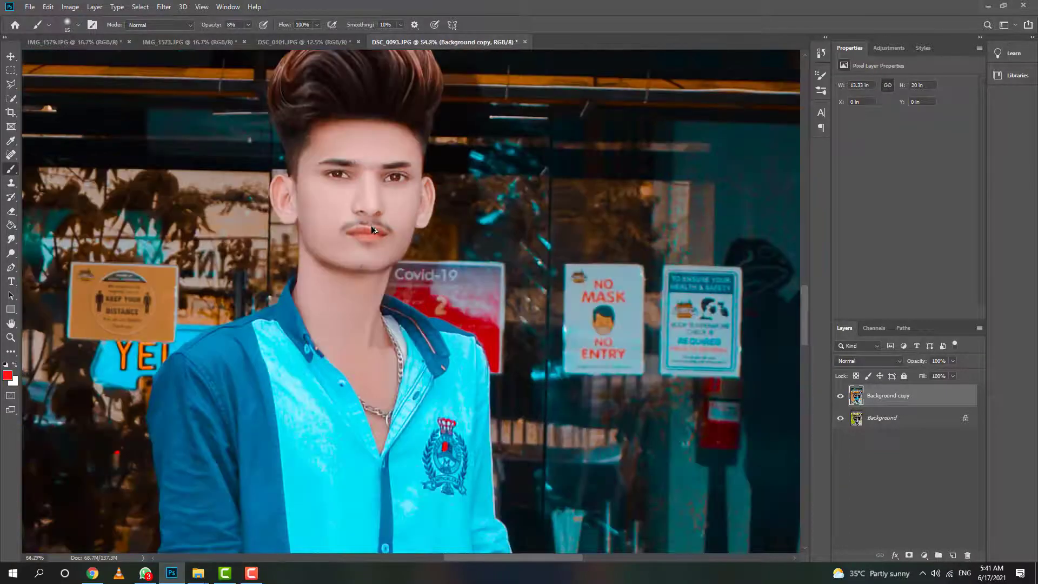
scroll(369, 233, "down", 2, "alt")
scroll(369, 233, "down", 1, "alt")
scroll(372, 238, "down", 1, "alt")
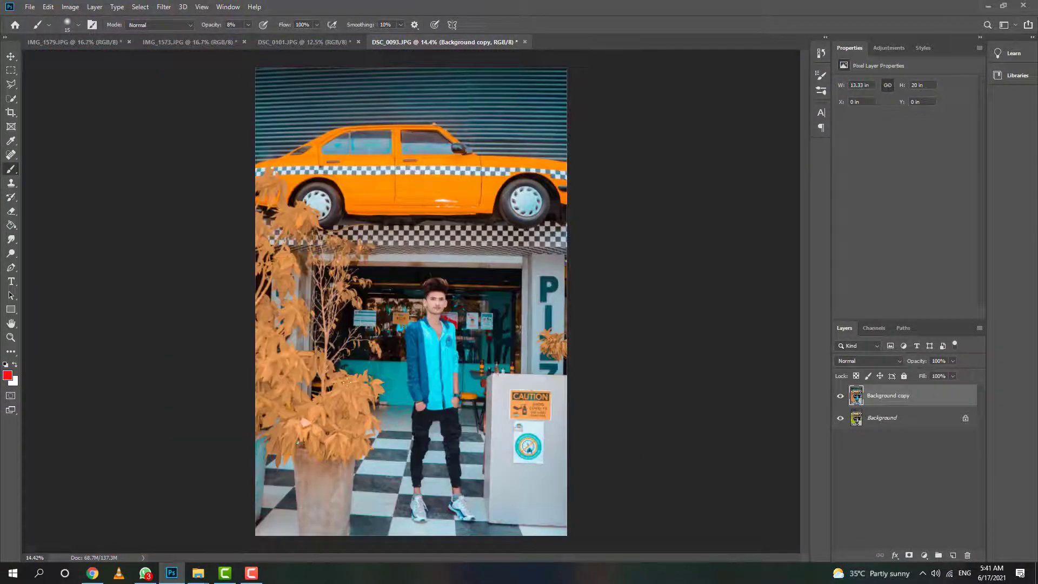
mouse_move(198, 573)
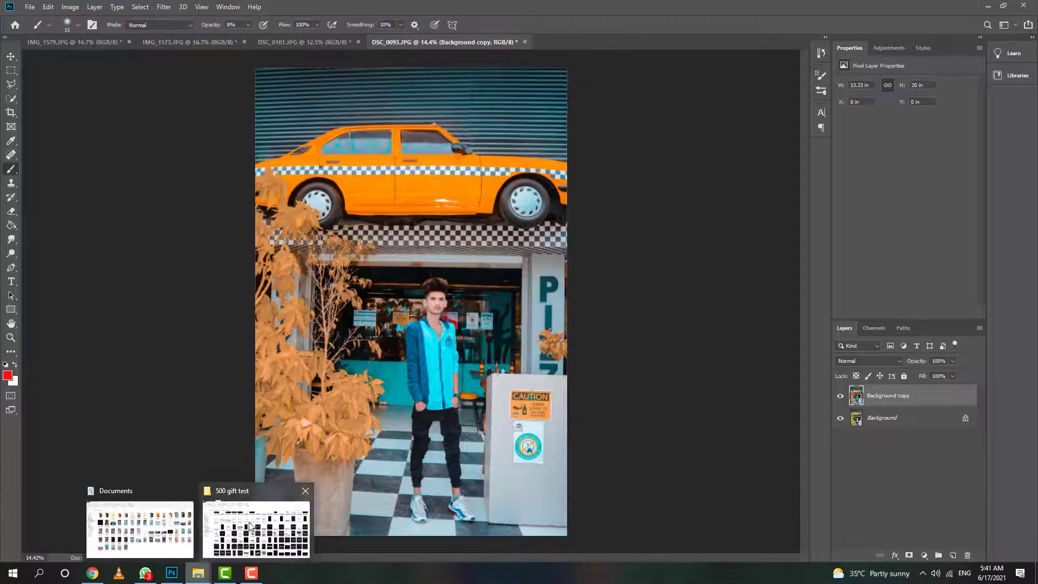
- Drag 'AR Clicks (49)' from the 500 gift test folder onto the Photoshop canvas
left_click(255, 524)
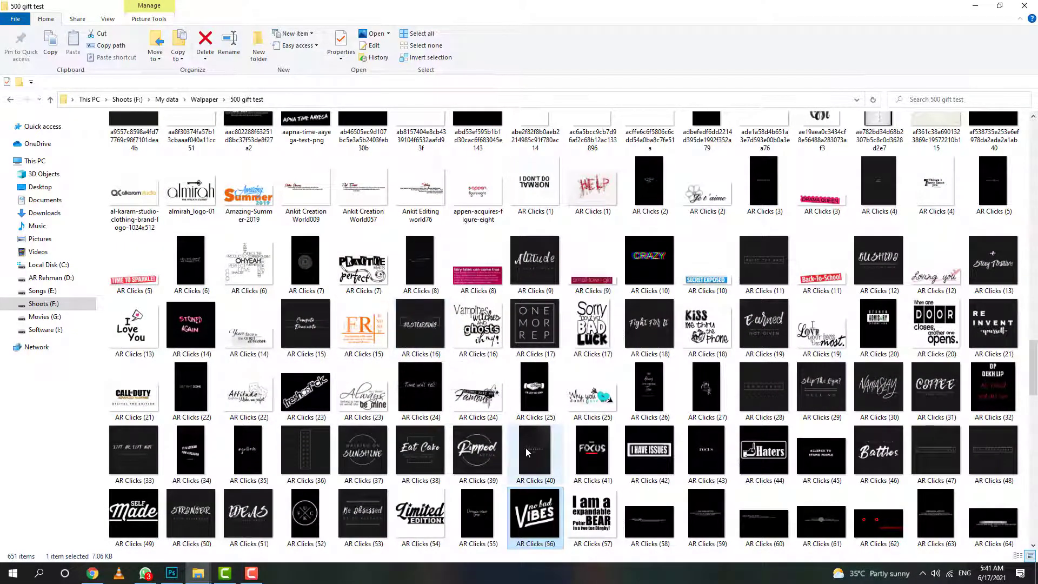
scroll(527, 452, "down", 4)
left_click(133, 267)
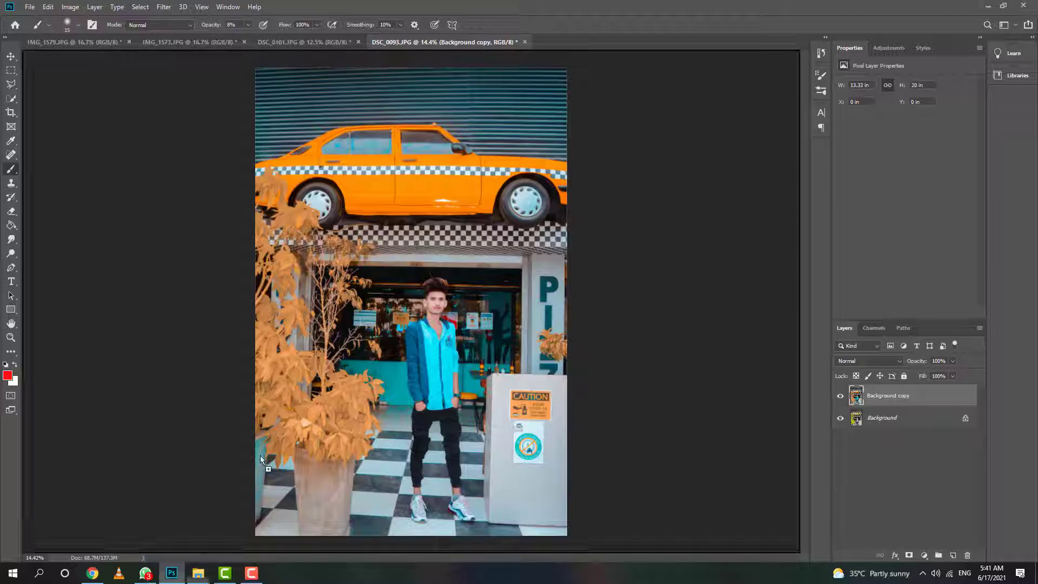
mouse_move(134, 368)
left_mouse_down()
mouse_move(342, 342)
mouse_move(381, 161)
left_mouse_up()
- Commit the Self Made text at the top and set its blend mode to Screen
key("Return")
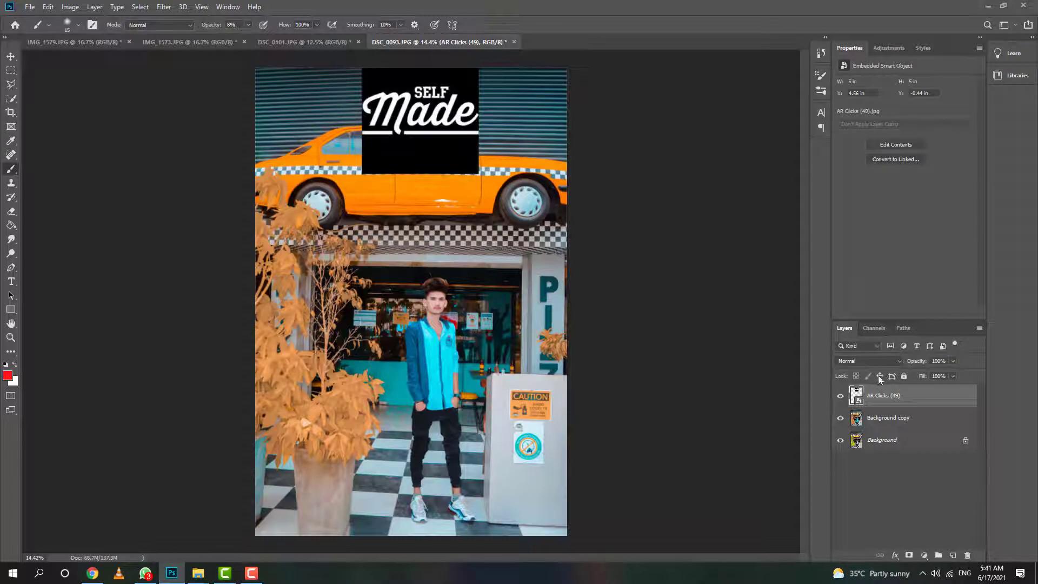
left_click(878, 360)
left_click(871, 385)
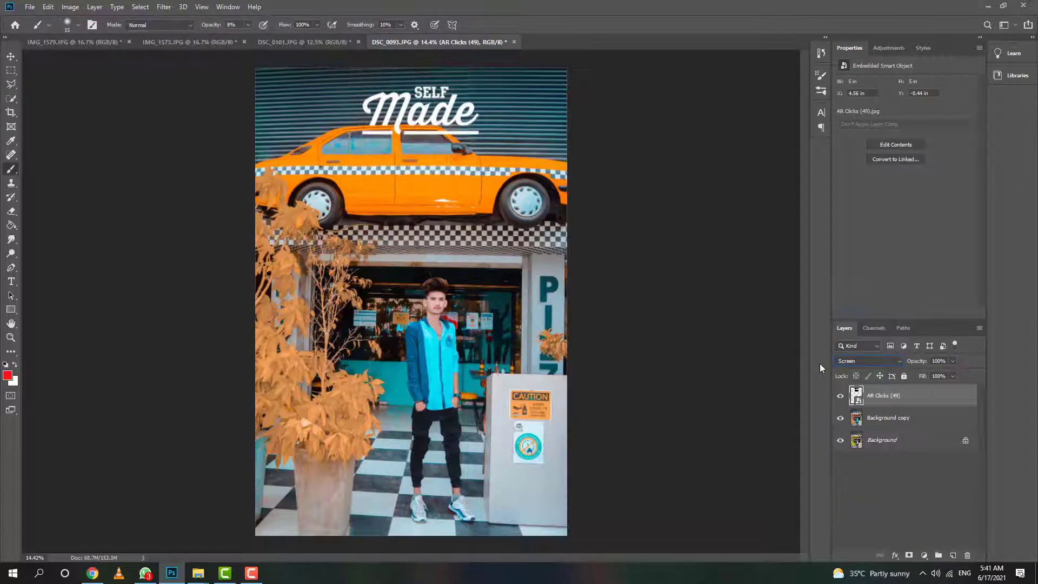
- Deepen the text layer's black point with Levels, then crop to add a white border
key("ctrl+l")
left_click_drag(416, 231, 423, 231)
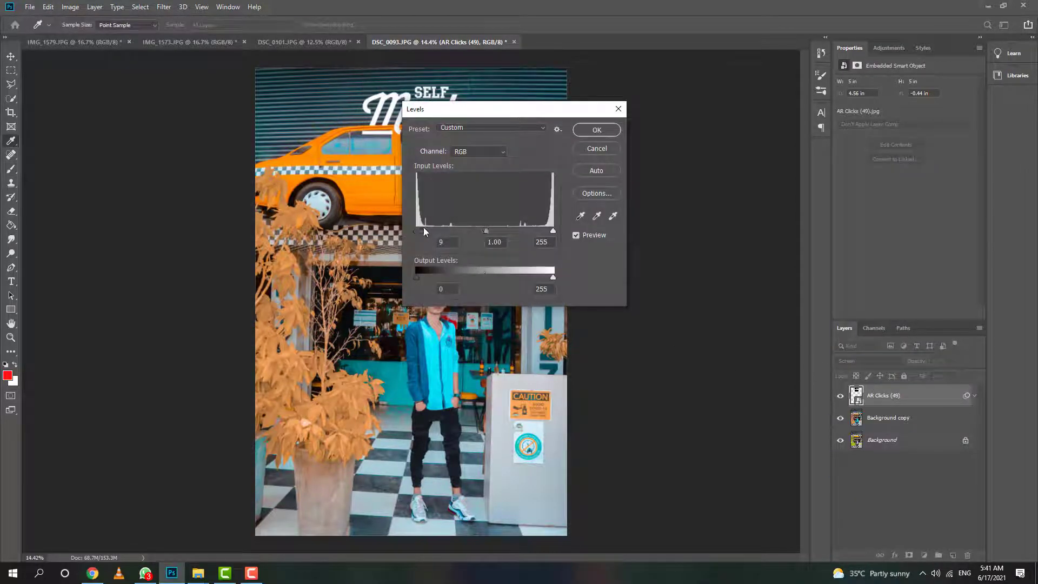
left_click(596, 131)
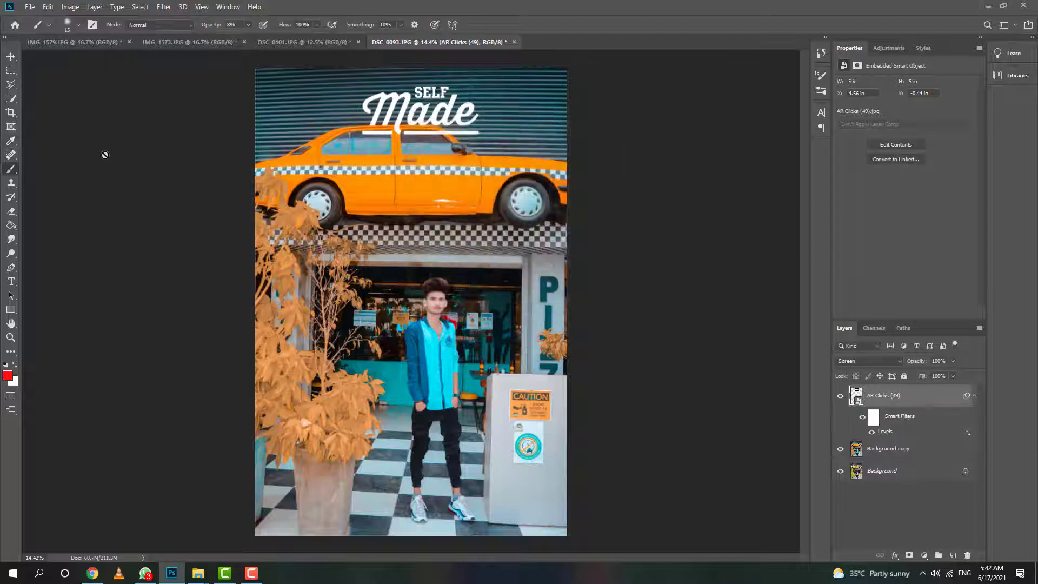
left_click(10, 112)
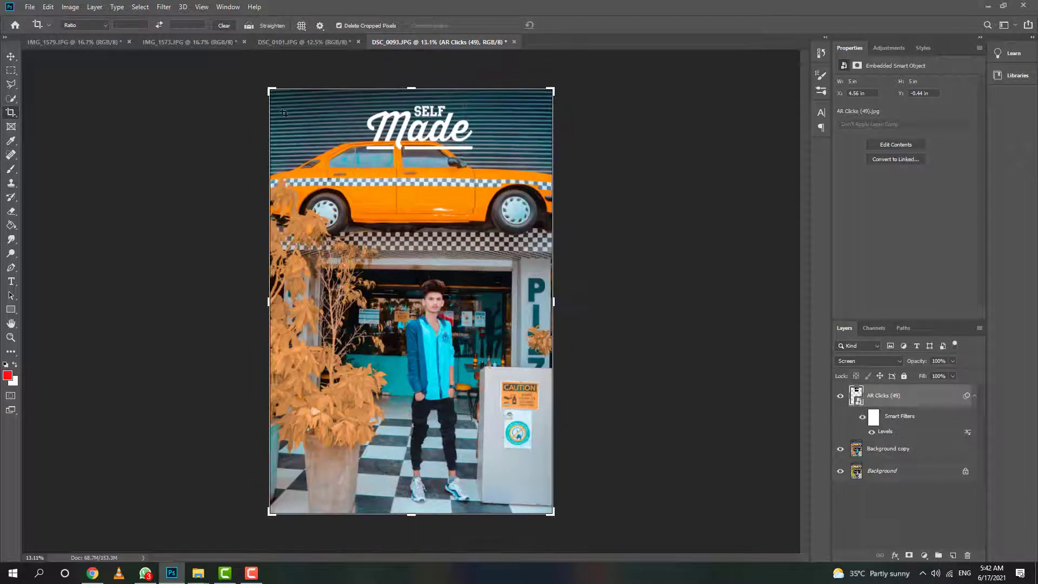
key("Return")
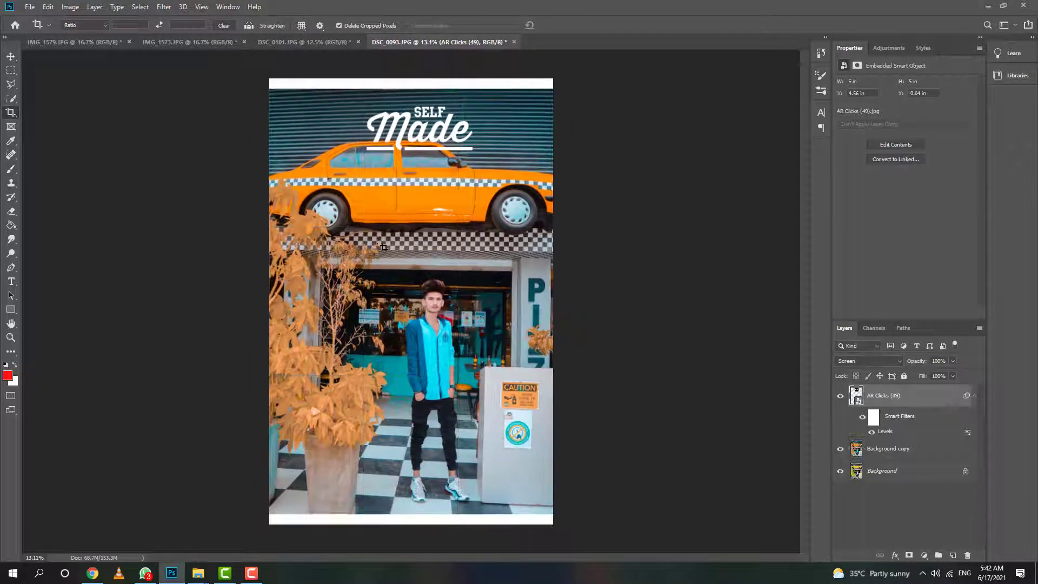
- Paste the ast studio logo and position it in the top-left corner
key("ctrl+v")
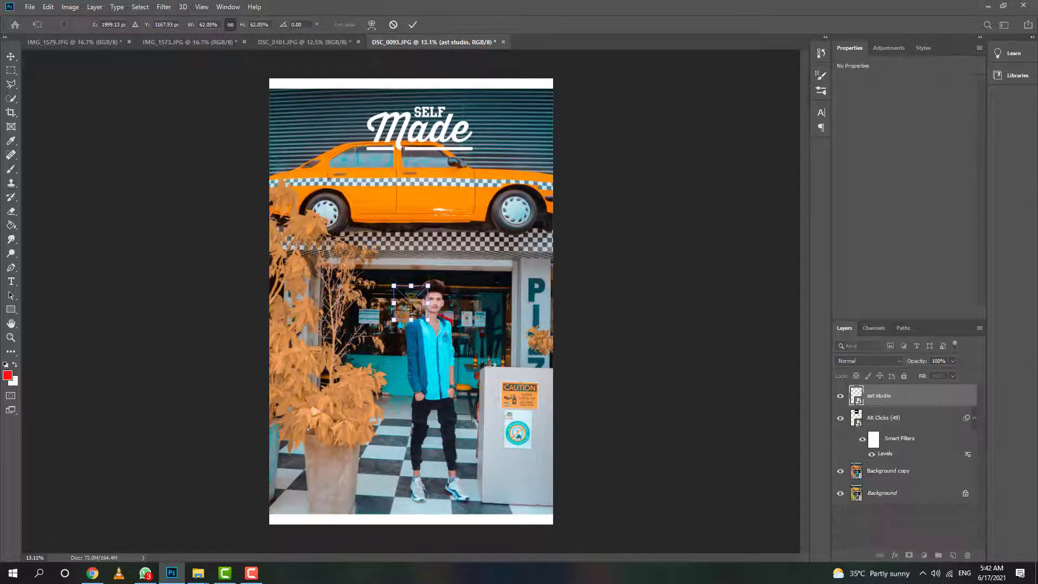
left_click_drag(411, 303, 294, 107)
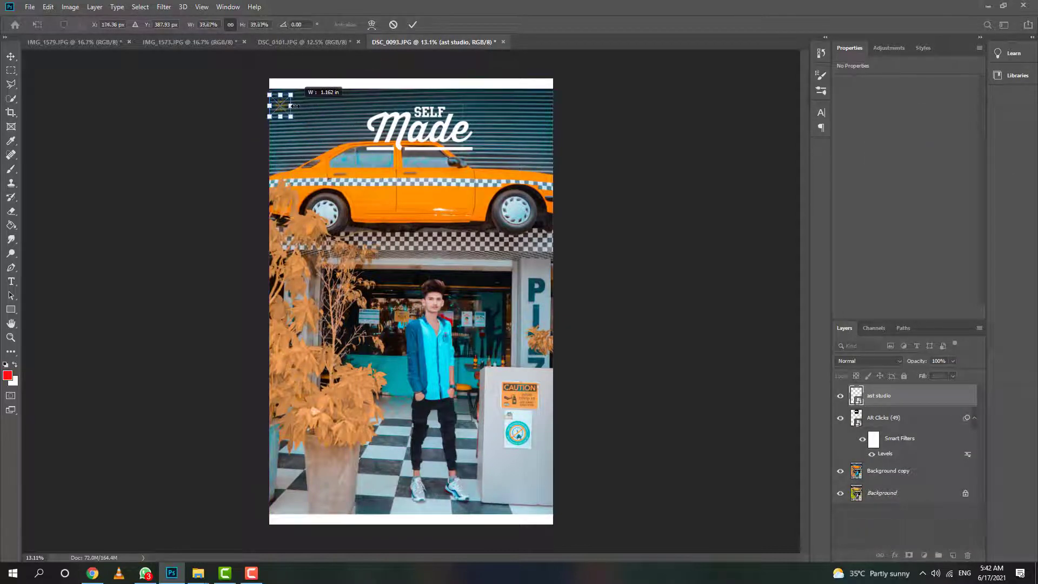
key("Return")
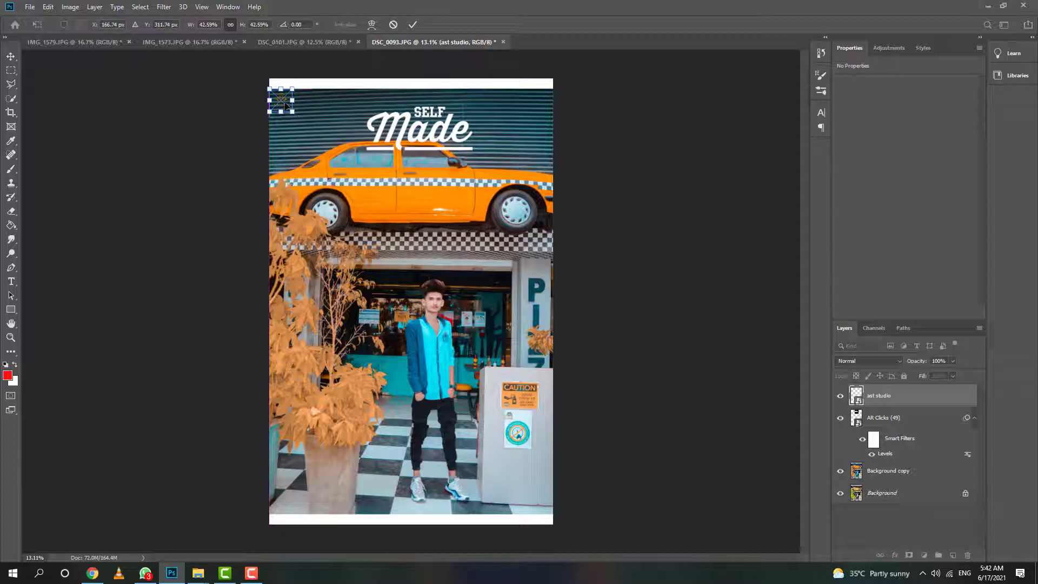
- Flatten all layers into a single image
key("c")
left_click(12, 57)
right_click(875, 524)
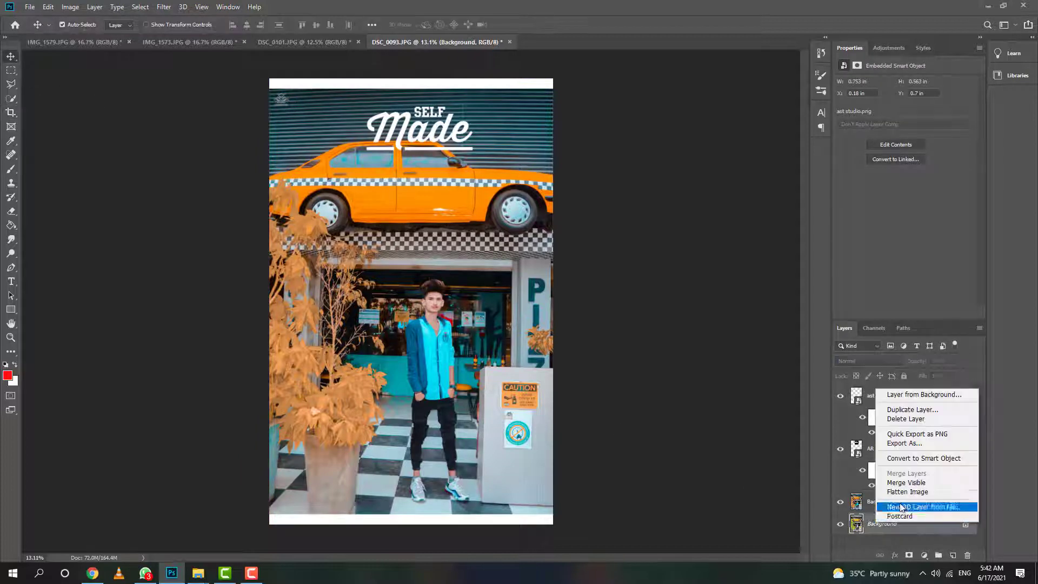
left_click(912, 486)
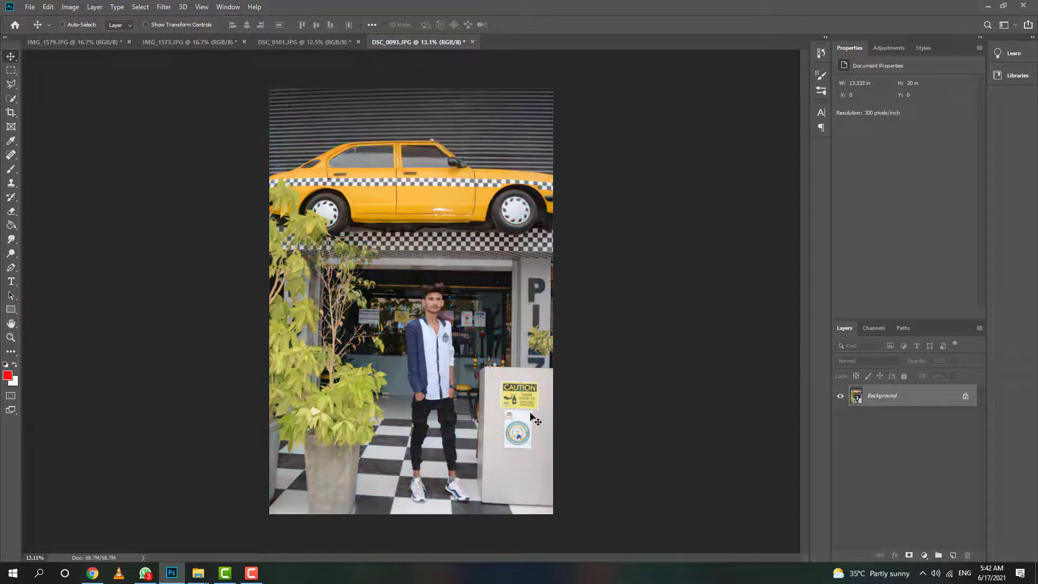
scroll(468, 307, "up", 2)
scroll(468, 307, "up", 2)
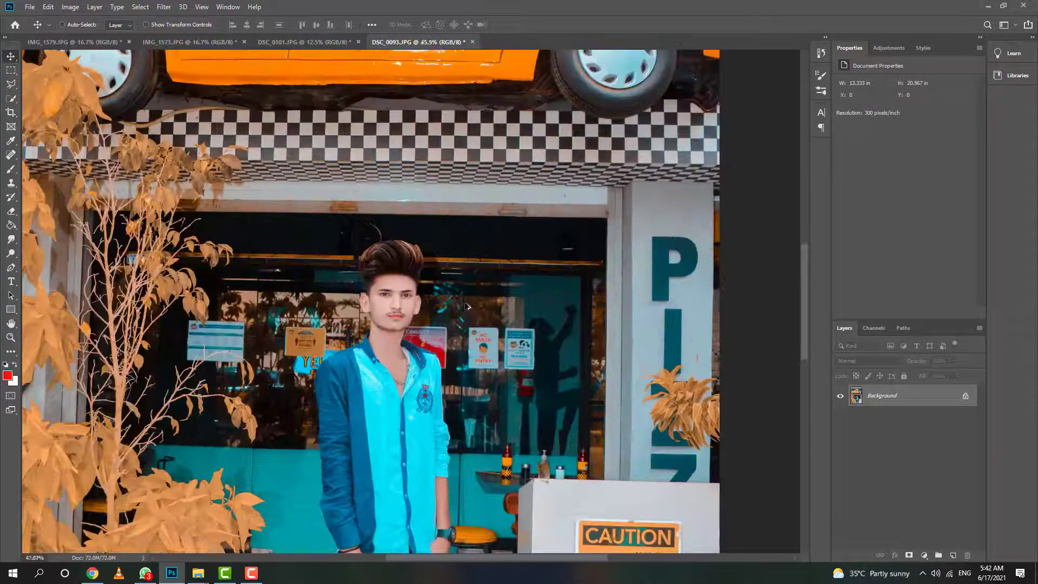
scroll(467, 307, "up", 2)
scroll(468, 306, "up", 1)
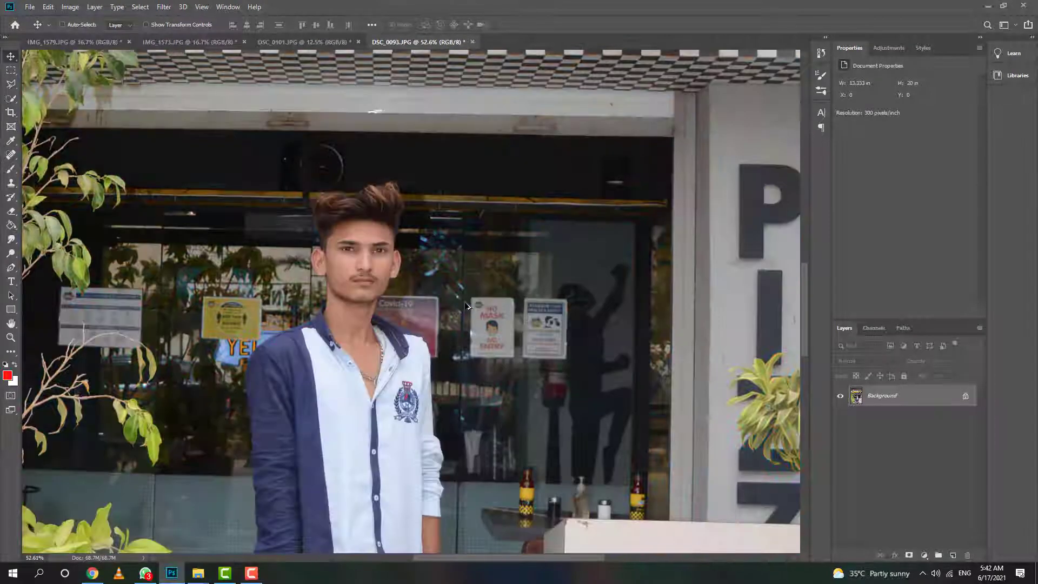